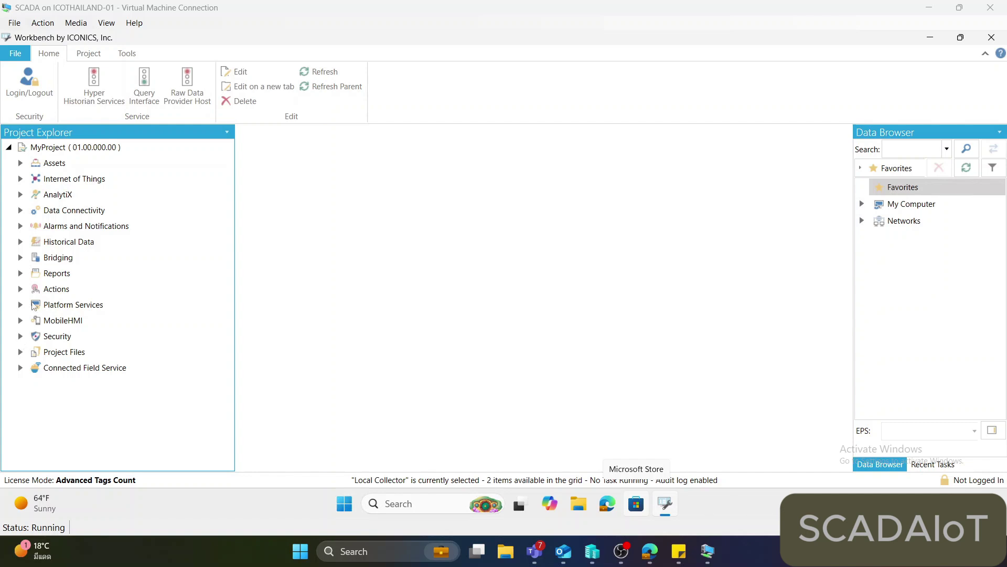
# Expand Historical Data > Hyper Historian > Data Collections and bring up tag options for Various Signals.
pyautogui.click(21, 242)
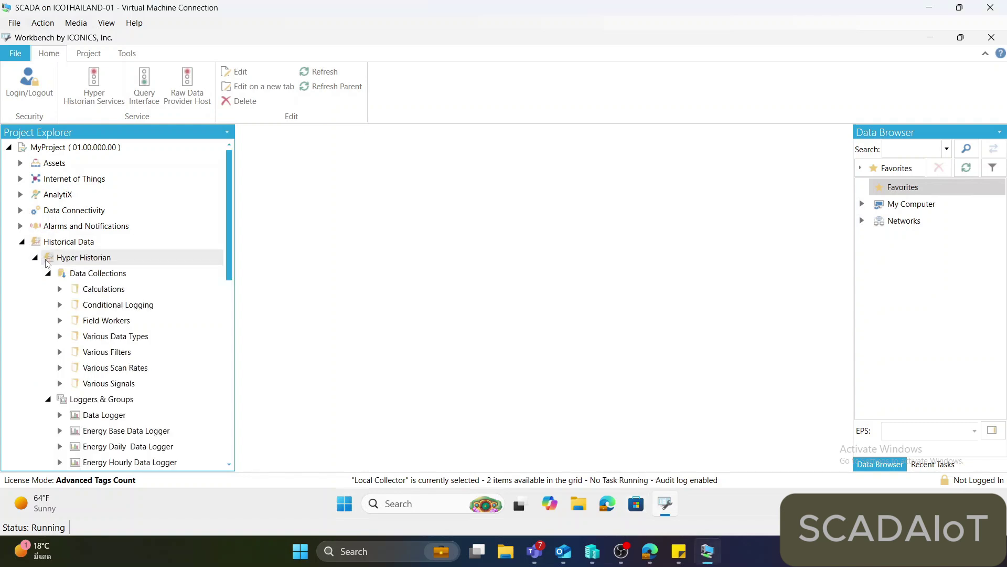
pyautogui.click(48, 273)
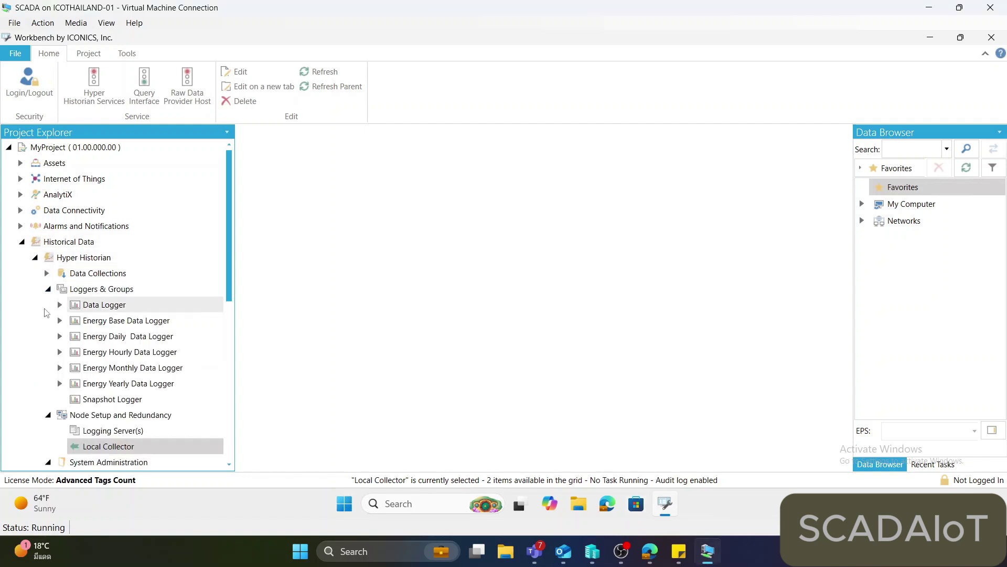
pyautogui.click(46, 289)
pyautogui.click(46, 273)
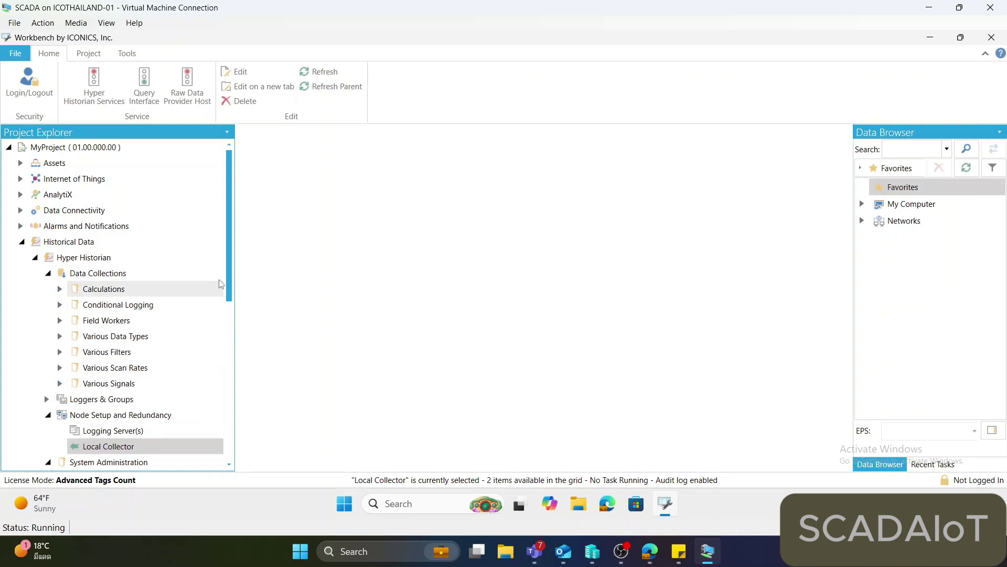
pyautogui.scroll(-3, 131, 315)
pyautogui.click(92, 281)
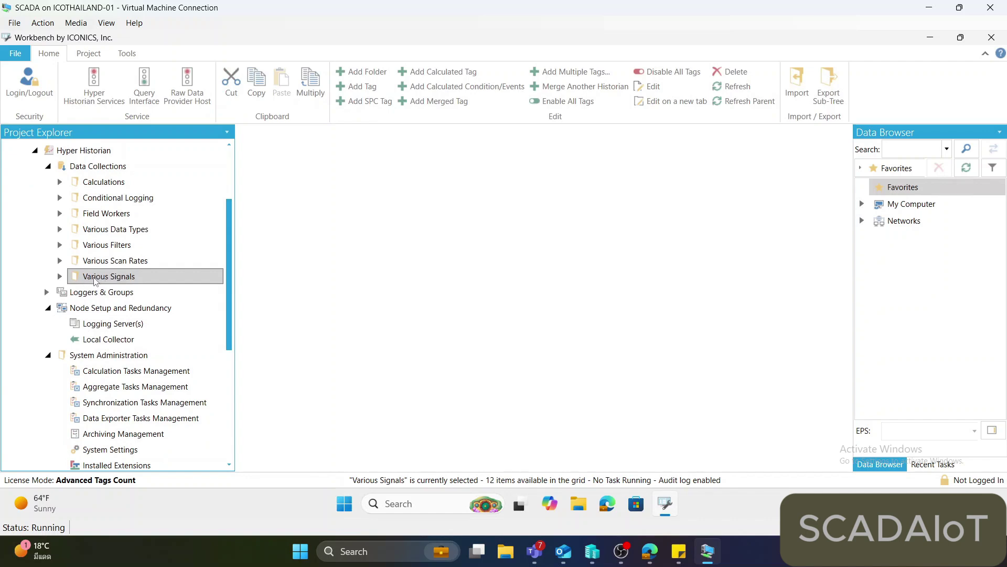
pyautogui.click(59, 276)
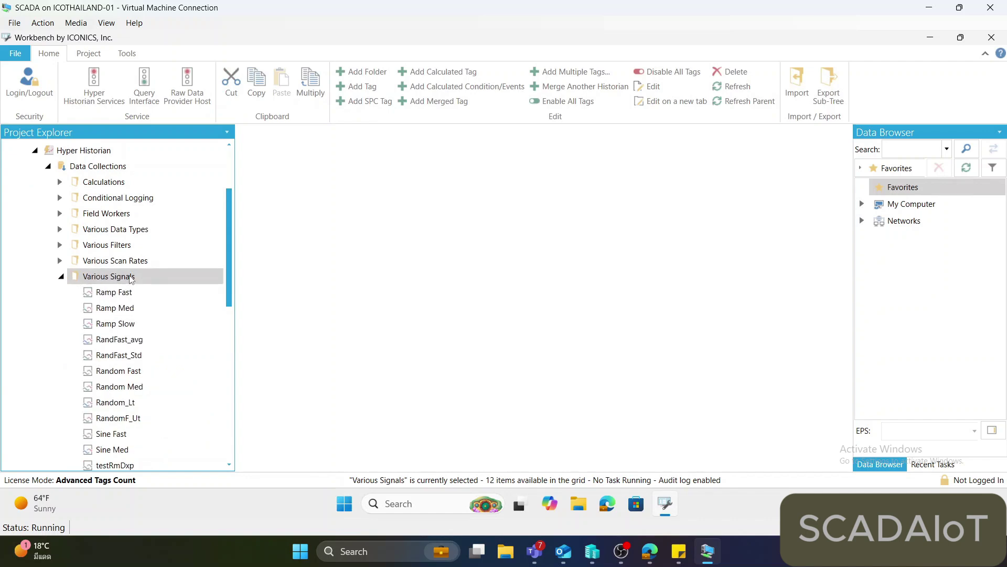
pyautogui.rightClick(129, 276)
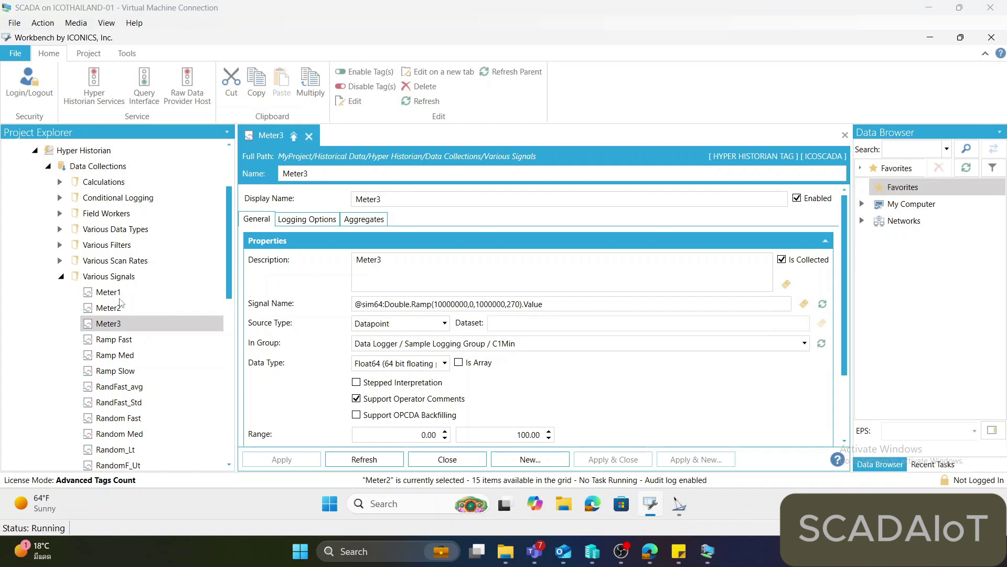
# Review the Meter1, Meter2 and Meter3 tags, then start the Hyper Historian service.
pyautogui.click(120, 293)
pyautogui.click(117, 308)
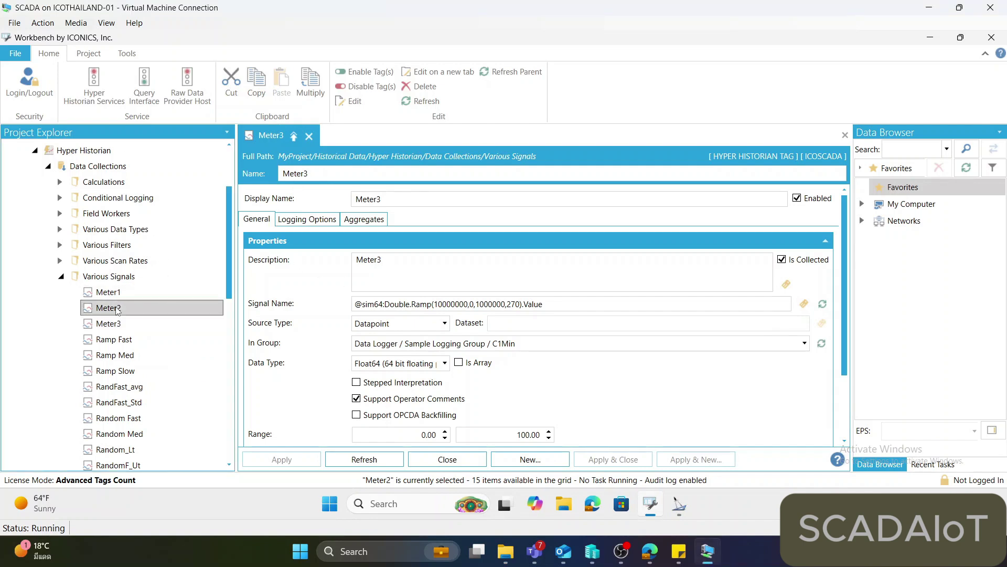
pyautogui.click(120, 324)
pyautogui.click(523, 304)
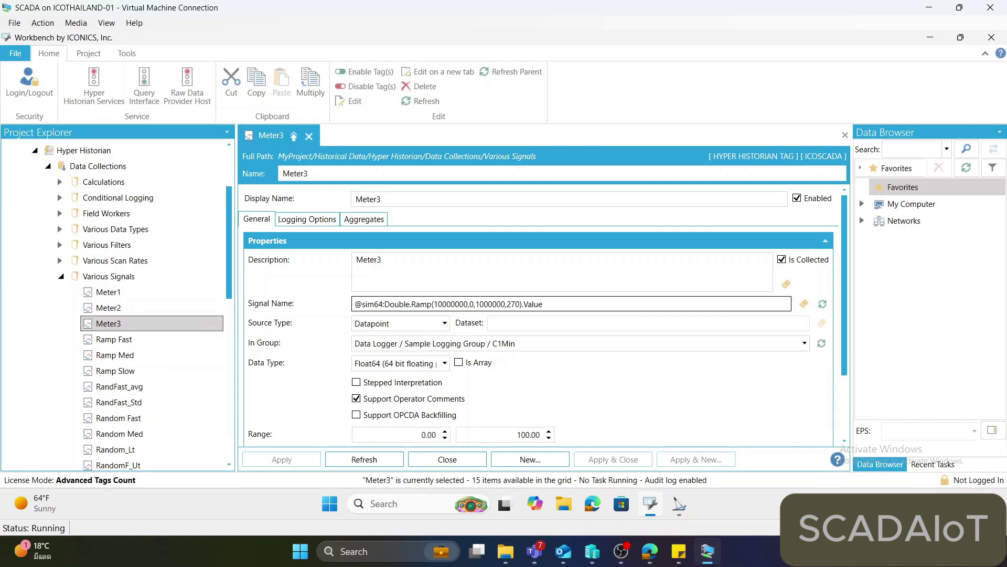
pyautogui.tripleClick(523, 304)
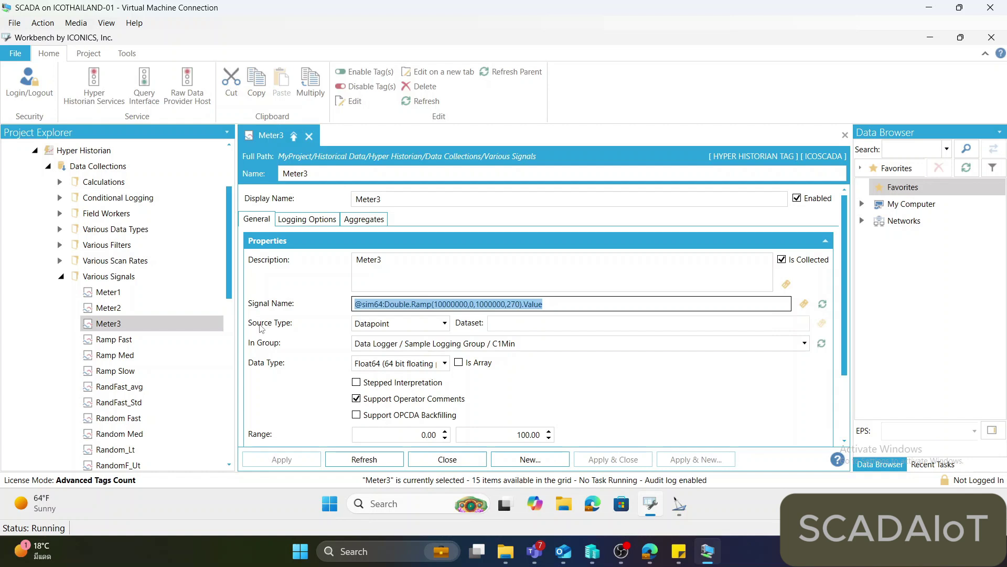
pyautogui.click(96, 90)
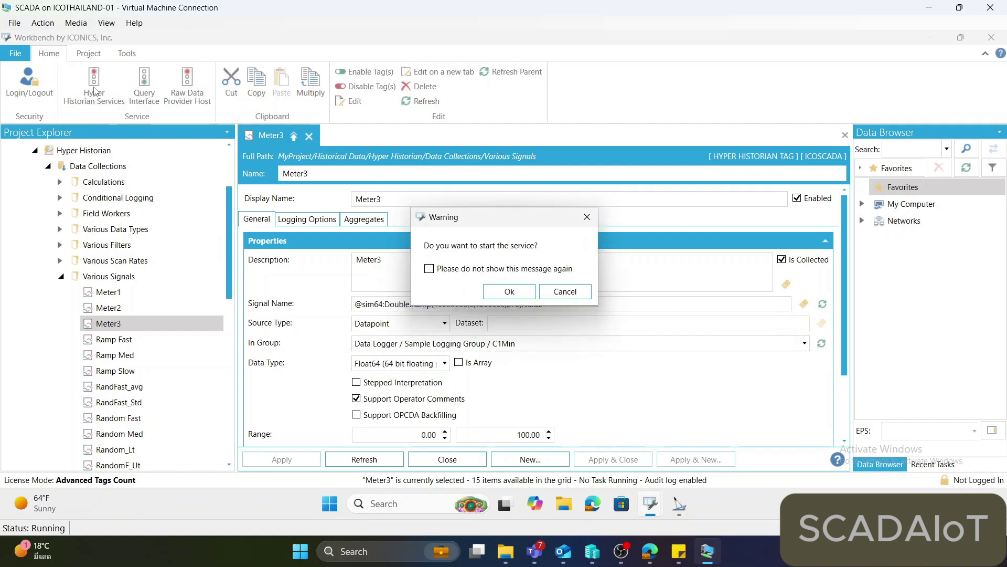
pyautogui.click(500, 296)
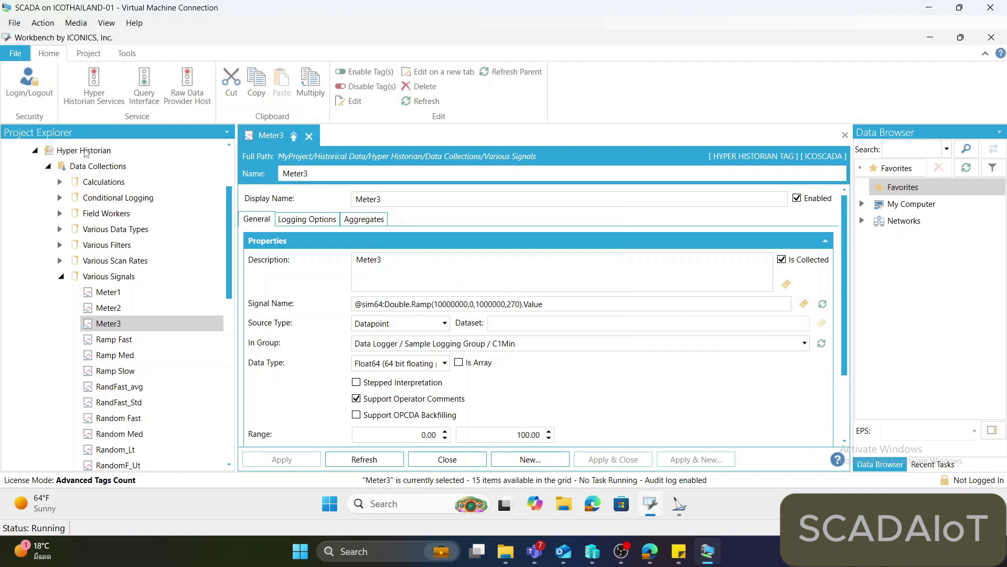
# Expand Data Exporters and its Storage folder to reveal the existing SQL storage.
pyautogui.scroll(-10, 110, 179)
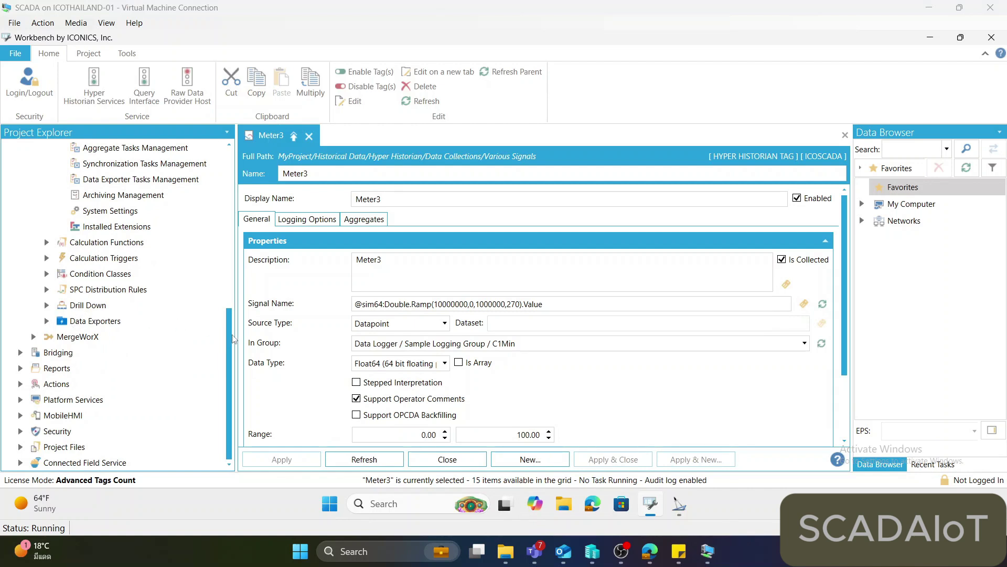
pyautogui.click(58, 321)
pyautogui.click(46, 321)
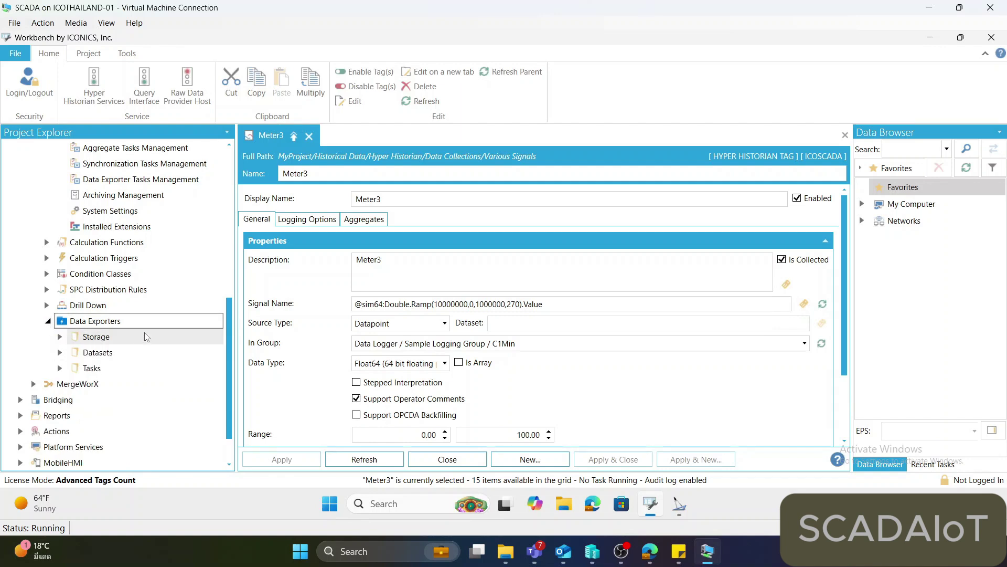
pyautogui.click(61, 341)
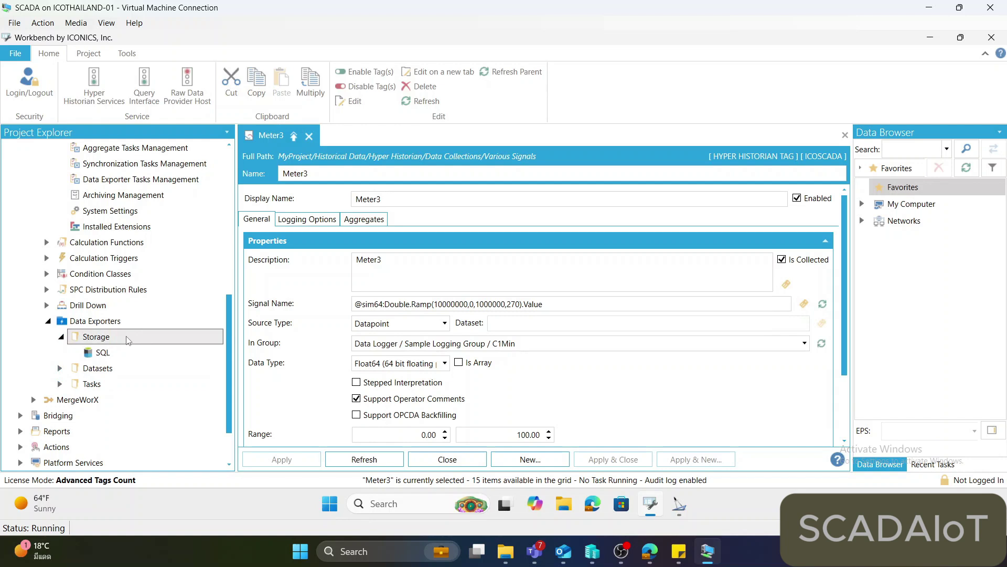
pyautogui.click(128, 341)
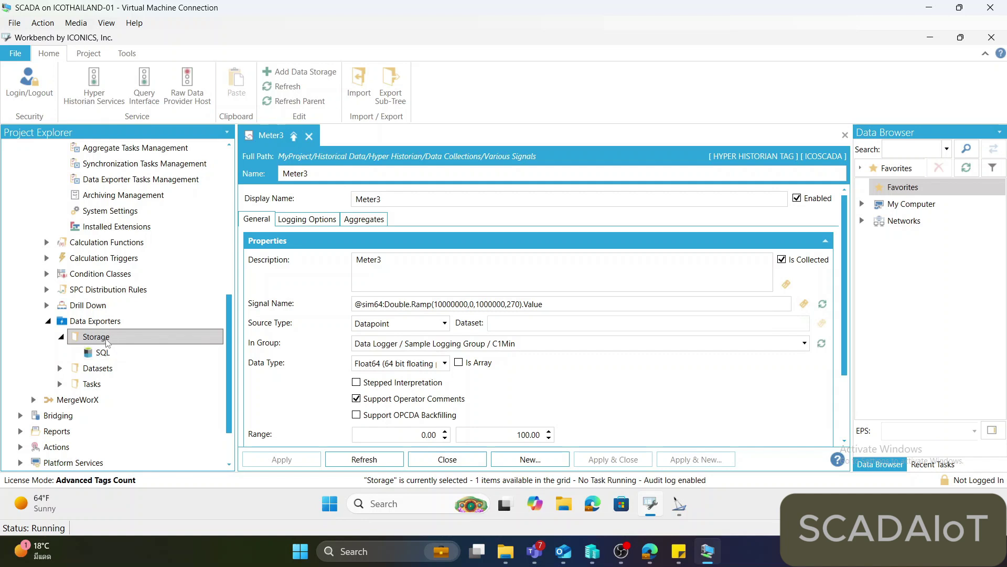
# Add a new data storage under Storage and name it EAdata.
pyautogui.rightClick(111, 341)
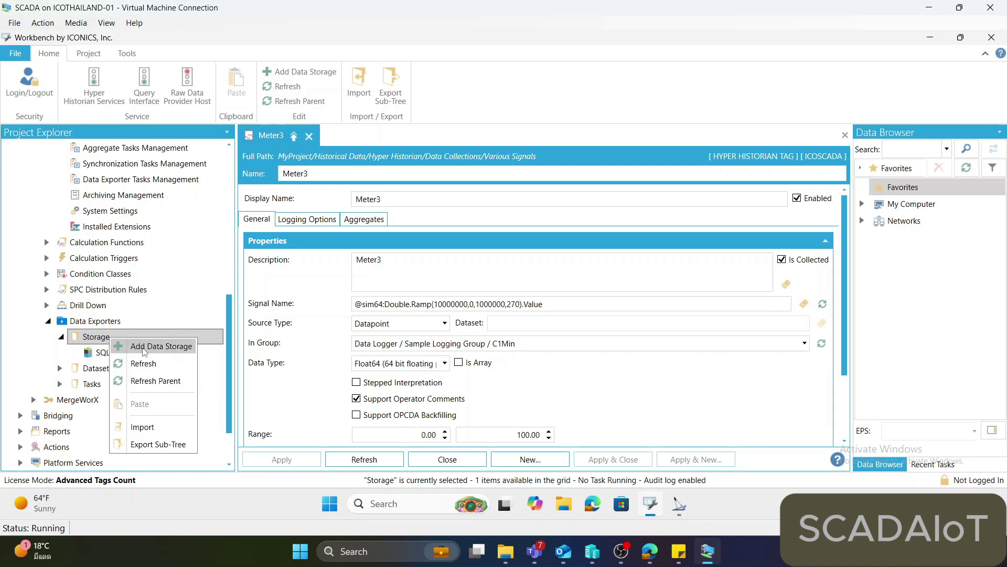
pyautogui.click(161, 347)
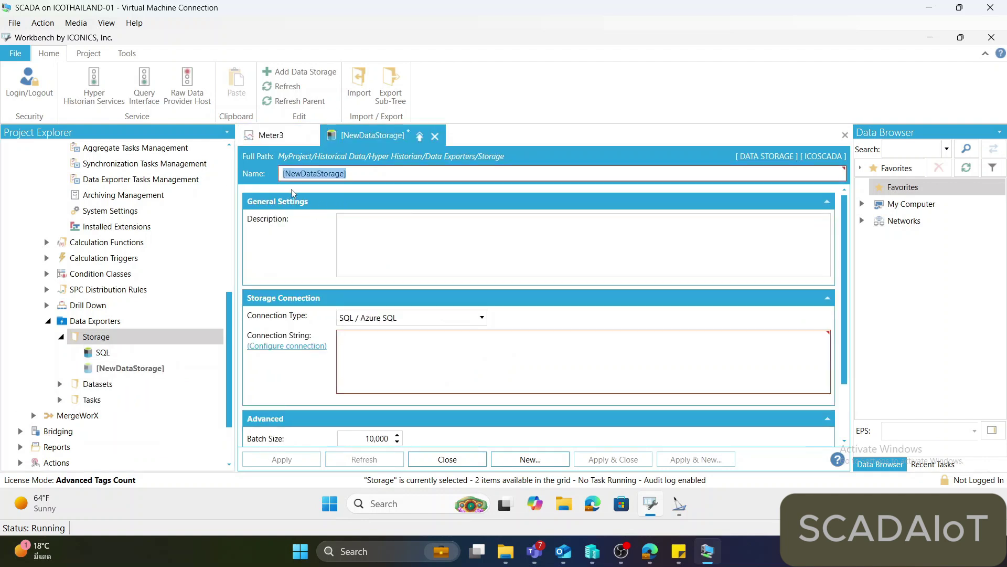
pyautogui.write('ED')
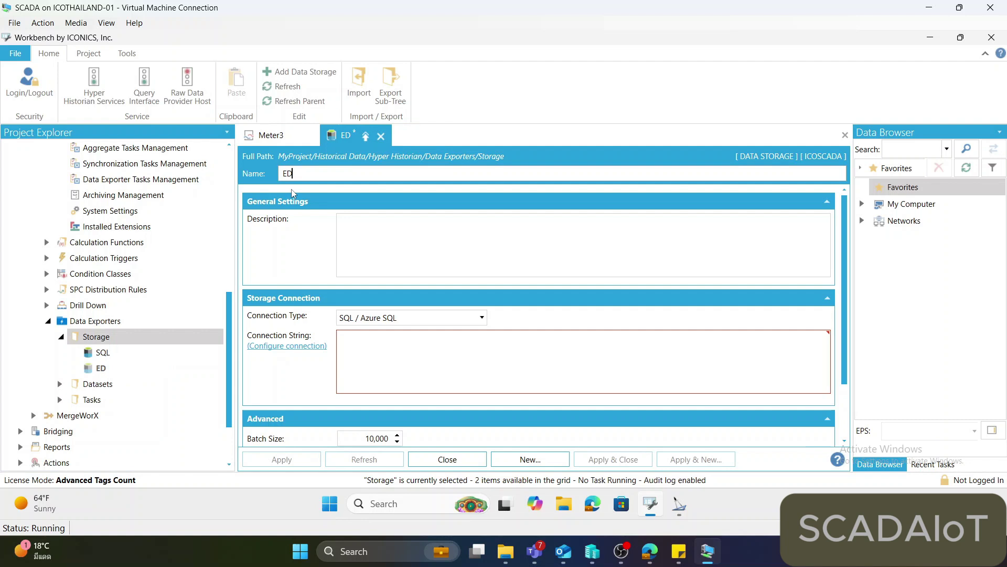
pyautogui.write('data')
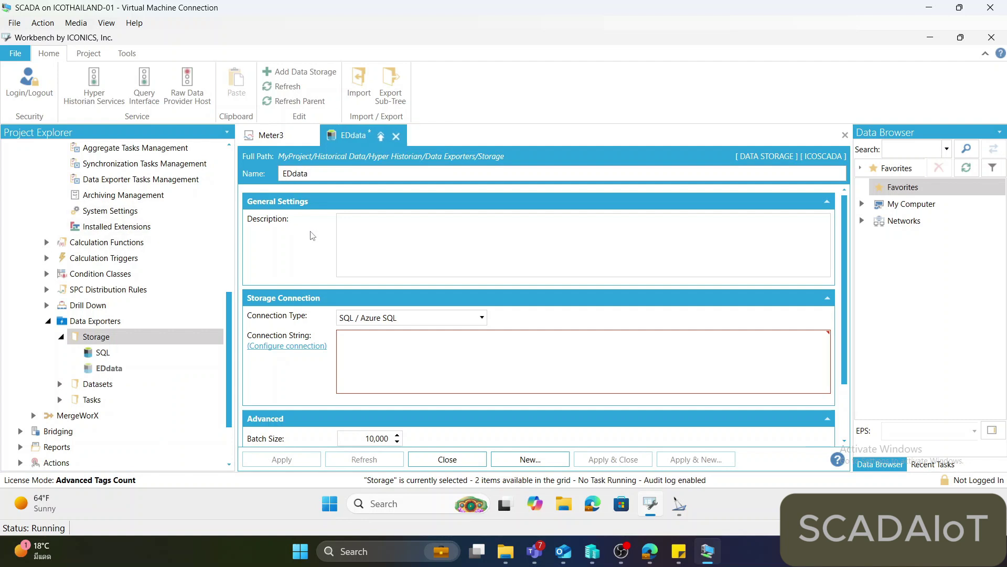
pyautogui.hotkey('ctrl', 'a')
pyautogui.click(293, 174)
pyautogui.press('BackSpace')
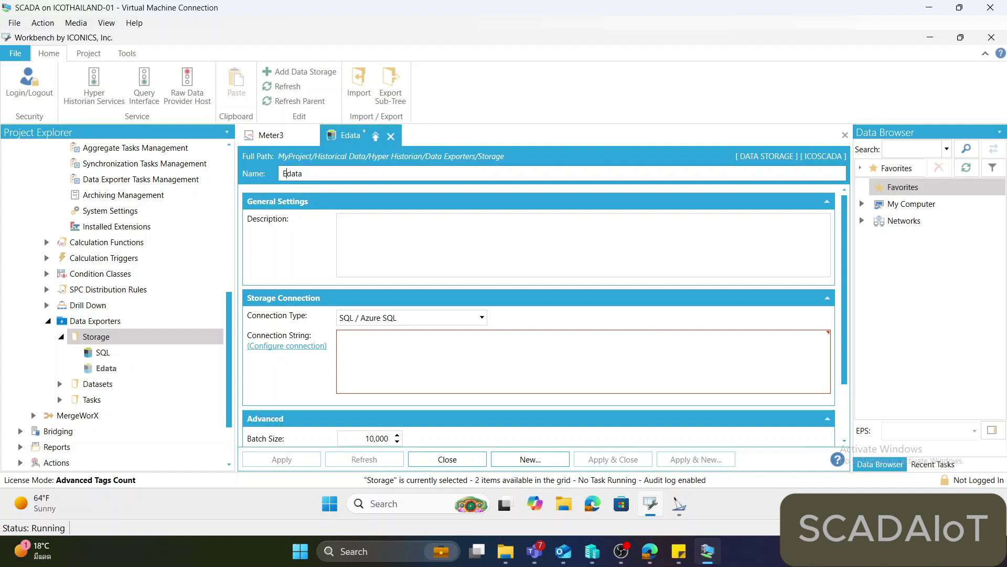
pyautogui.write('A')
pyautogui.click(374, 234)
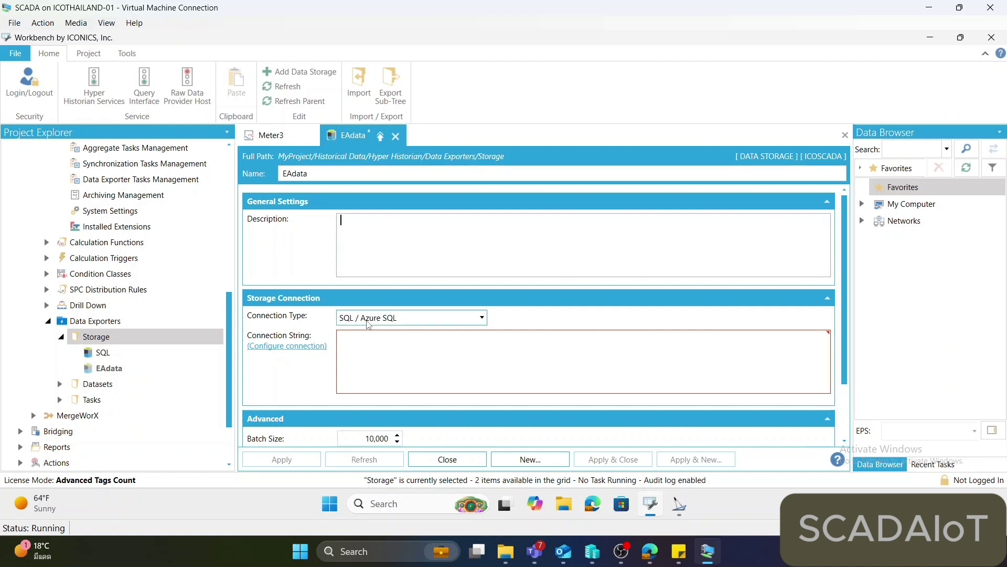
# Keep SQL / Azure SQL as EAdata's connection type and bring up its database connection settings.
pyautogui.click(404, 318)
pyautogui.click(280, 348)
pyautogui.click(283, 348)
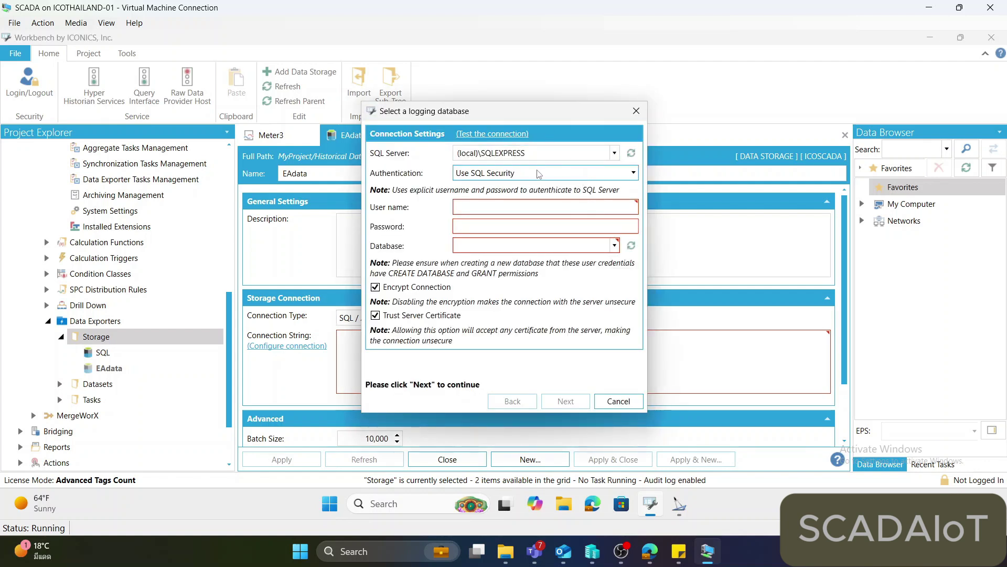
# Enter the SQL user name and password and choose BKK as the logging database.
pyautogui.click(534, 207)
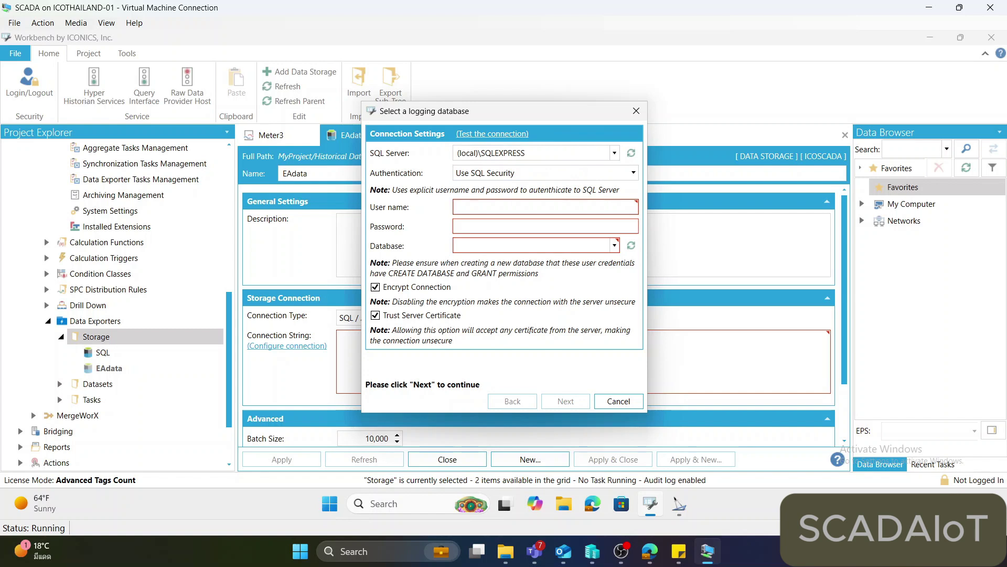
pyautogui.write('scada')
pyautogui.press('Tab')
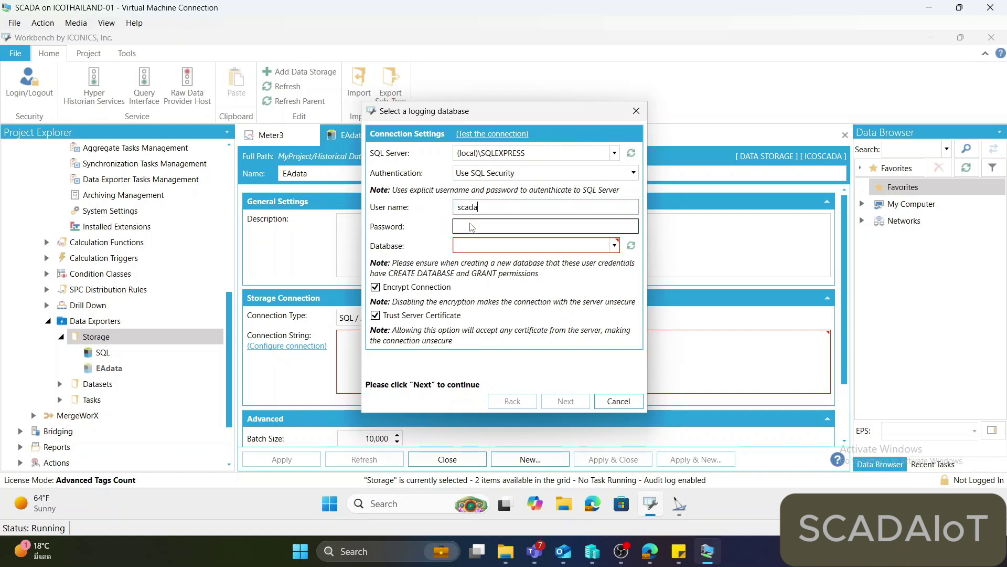
pyautogui.write('scada1')
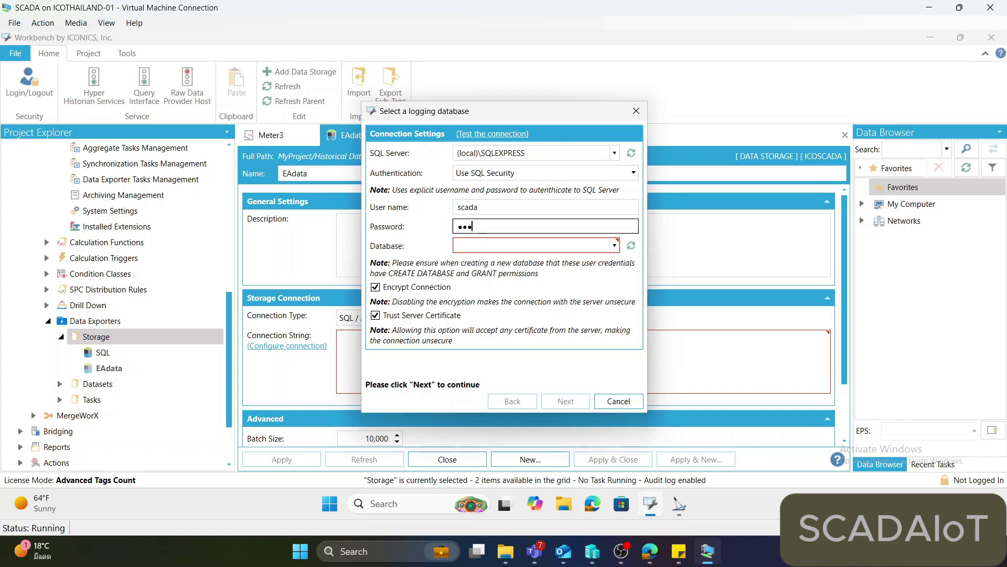
pyautogui.press('Tab')
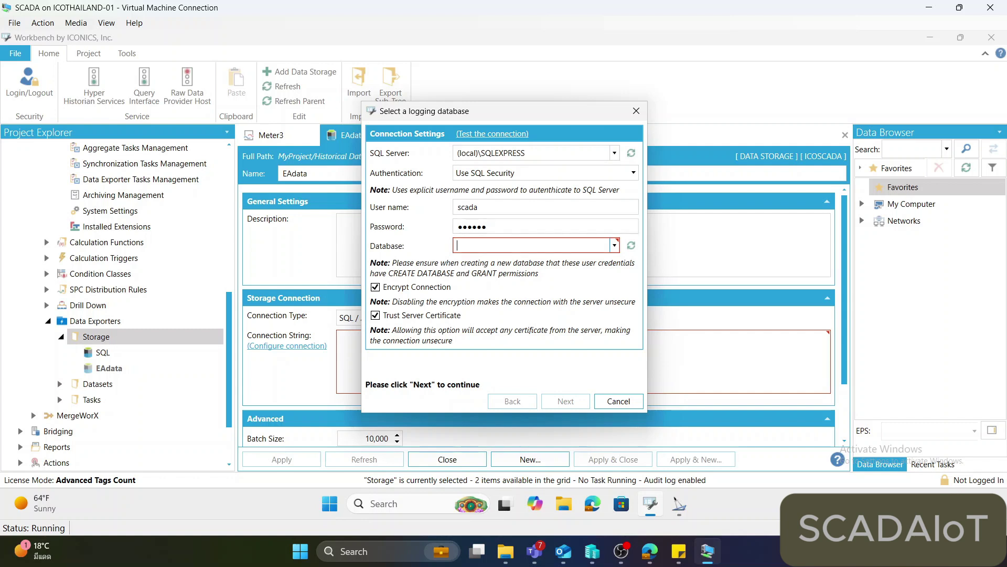
pyautogui.click(614, 245)
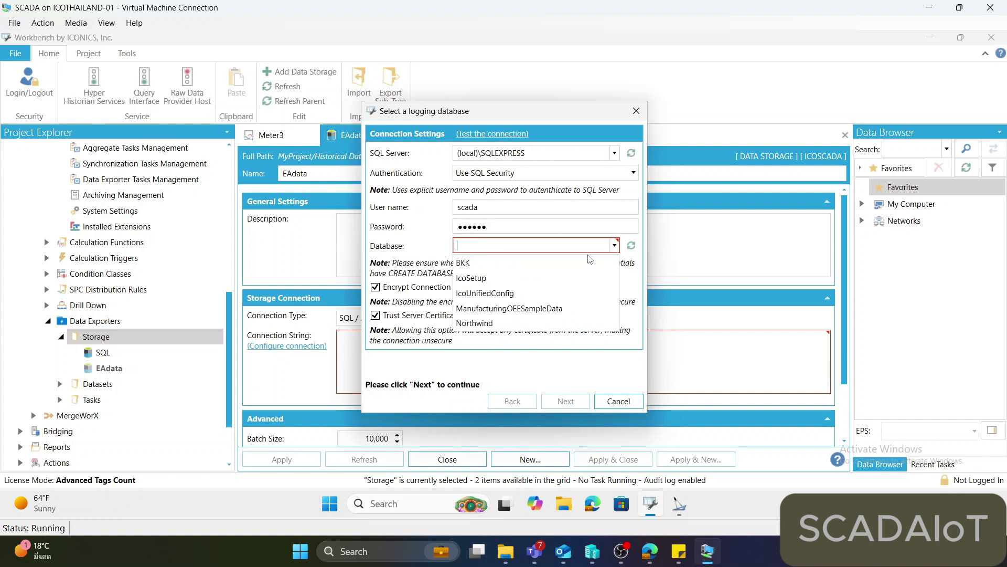
pyautogui.click(547, 263)
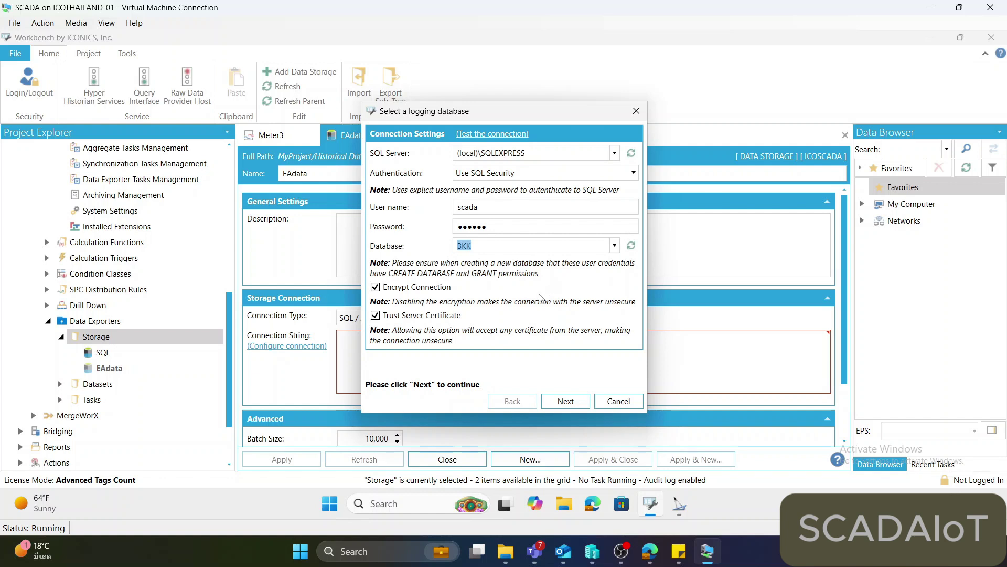
pyautogui.click(553, 401)
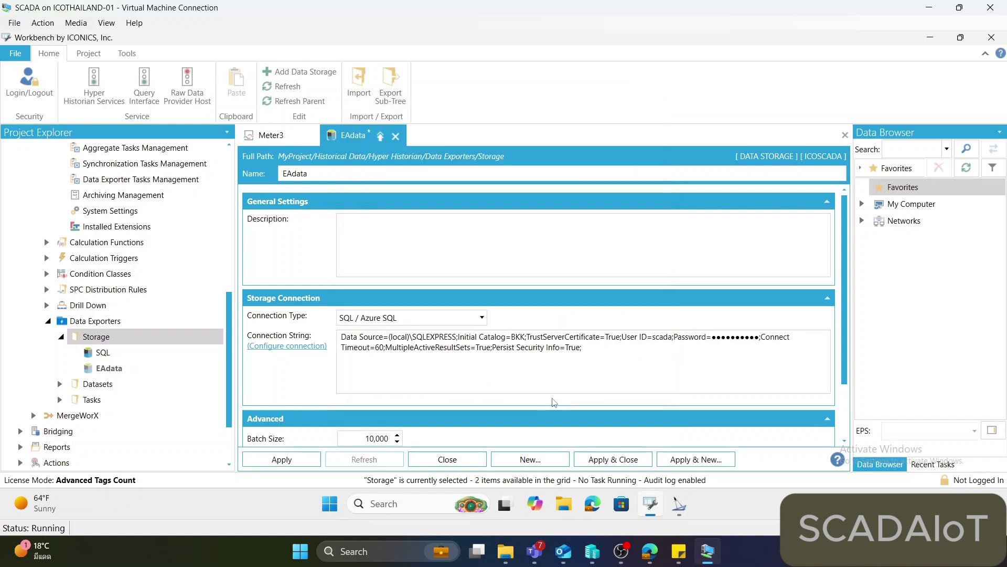
# Apply the EAdata storage settings and expand Datasets to show the SignalDelta dataset.
pyautogui.click(281, 460)
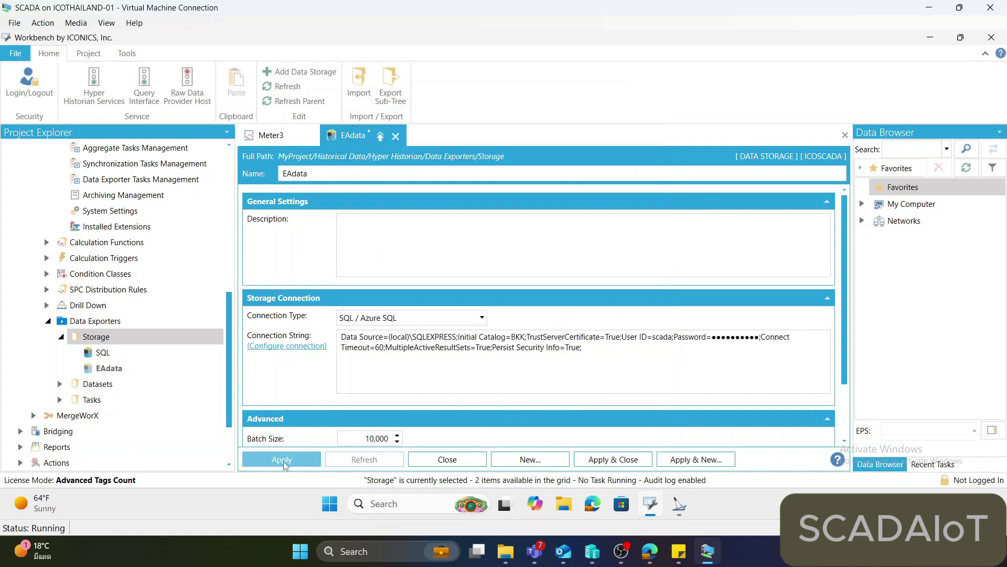
pyautogui.click(117, 371)
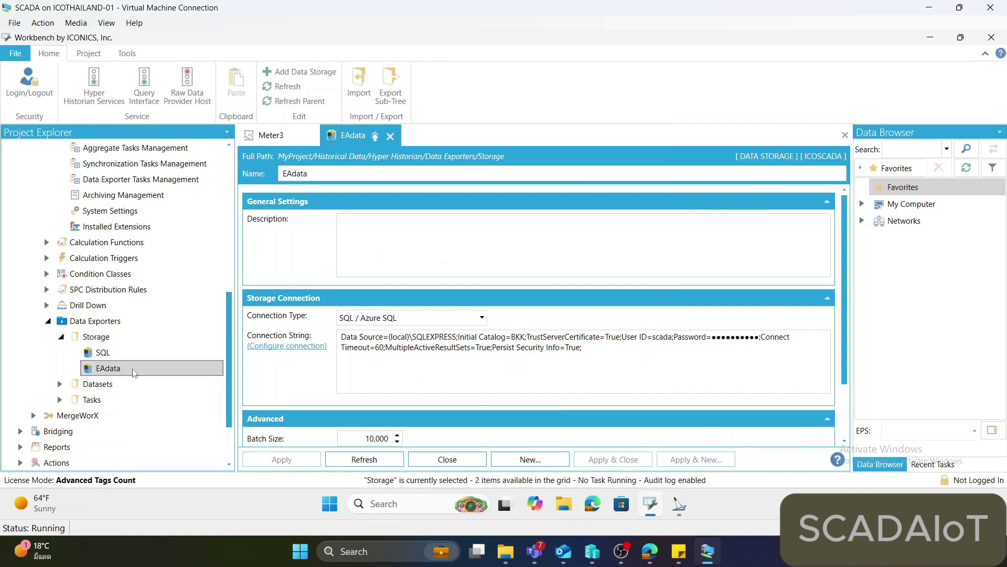
pyautogui.click(59, 384)
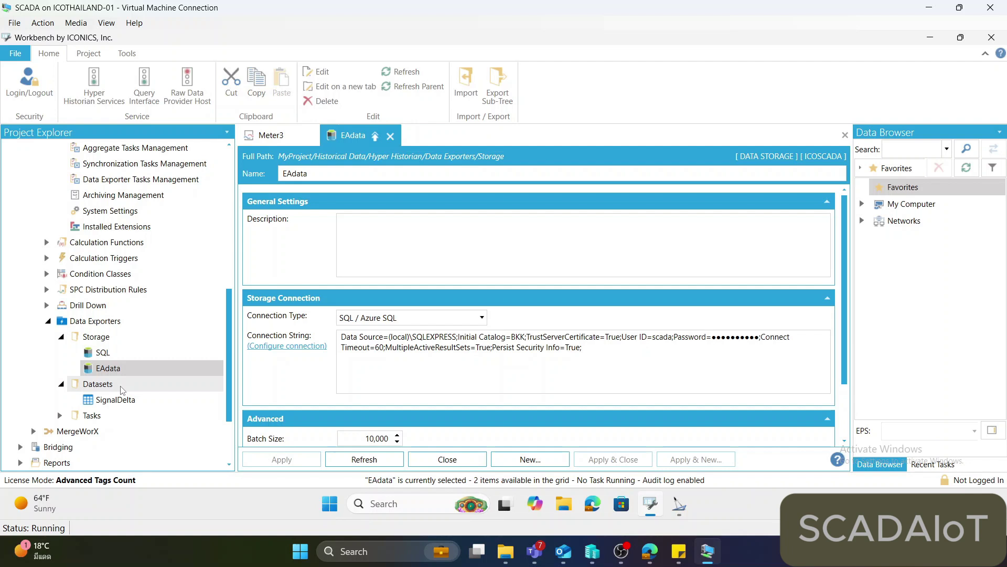
pyautogui.rightClick(122, 389)
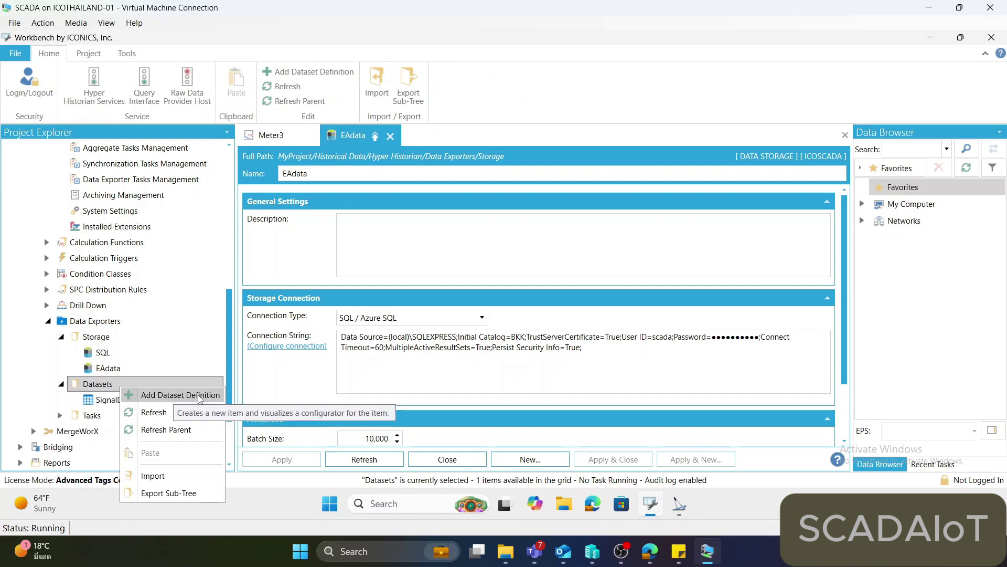
# Add a dataset definition named MeterData that stores aggregated data.
pyautogui.click(190, 399)
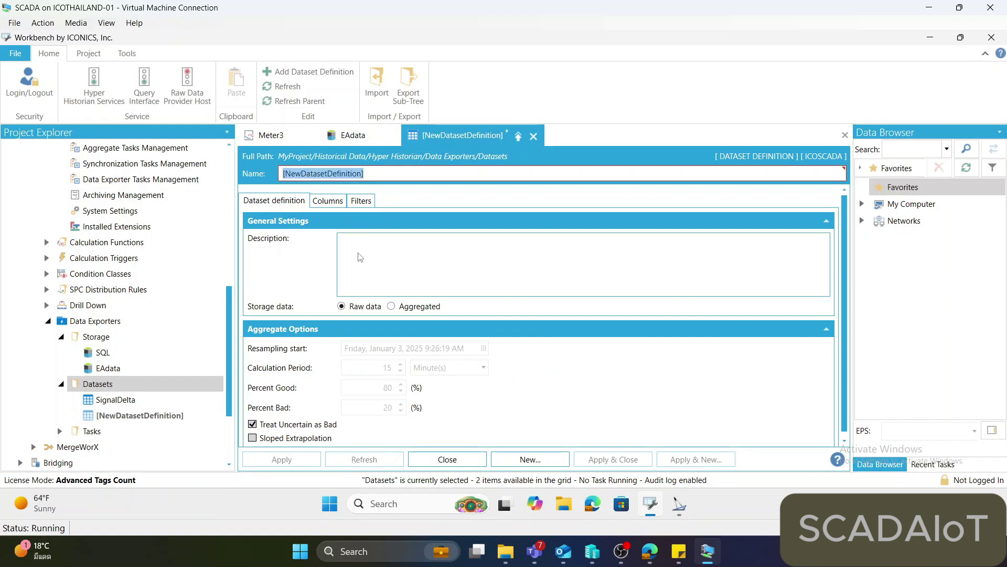
pyautogui.write('Meter')
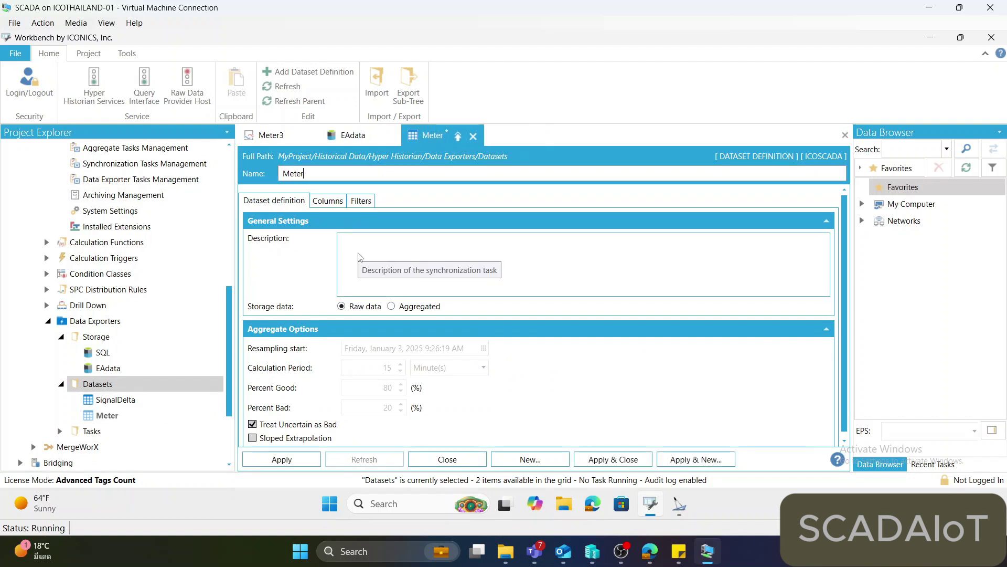
pyautogui.write('Data')
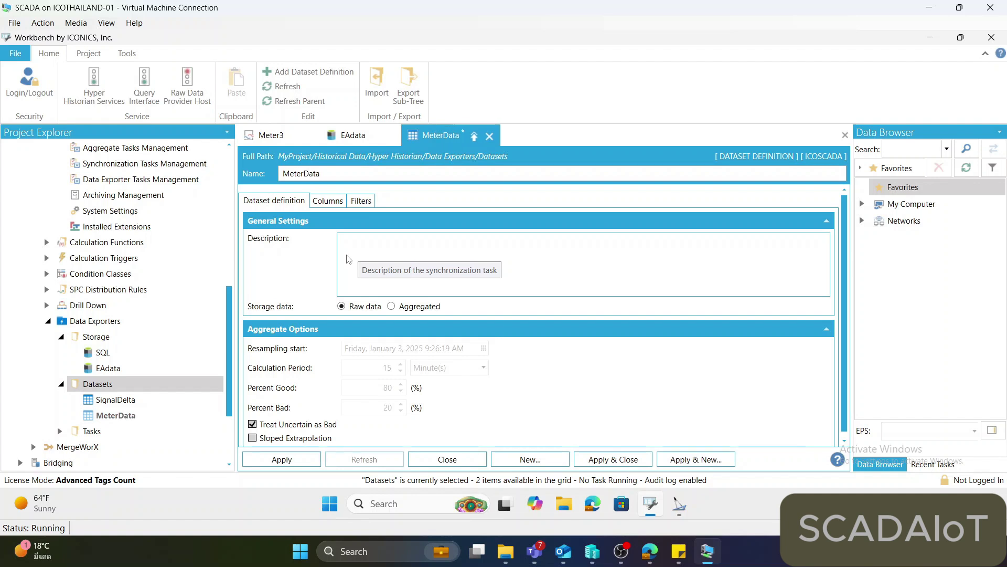
pyautogui.click(405, 309)
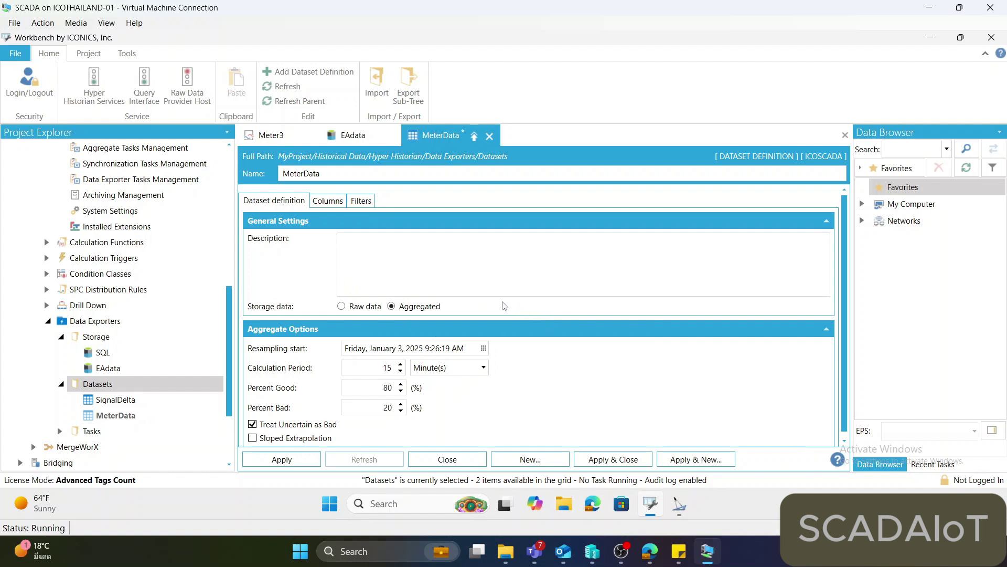
# Set the PointName column's value type to Path Element Relative.
pyautogui.click(338, 205)
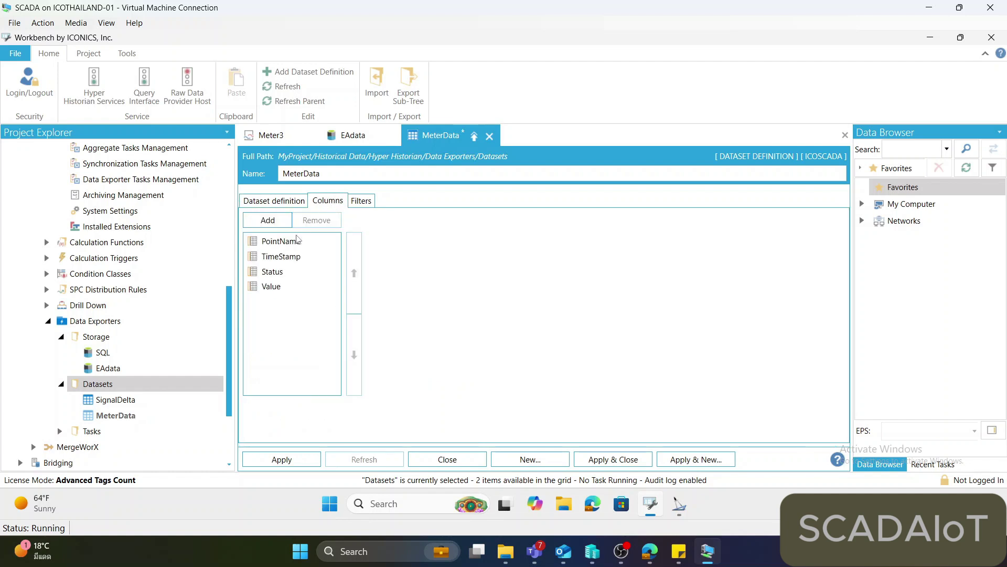
pyautogui.click(299, 240)
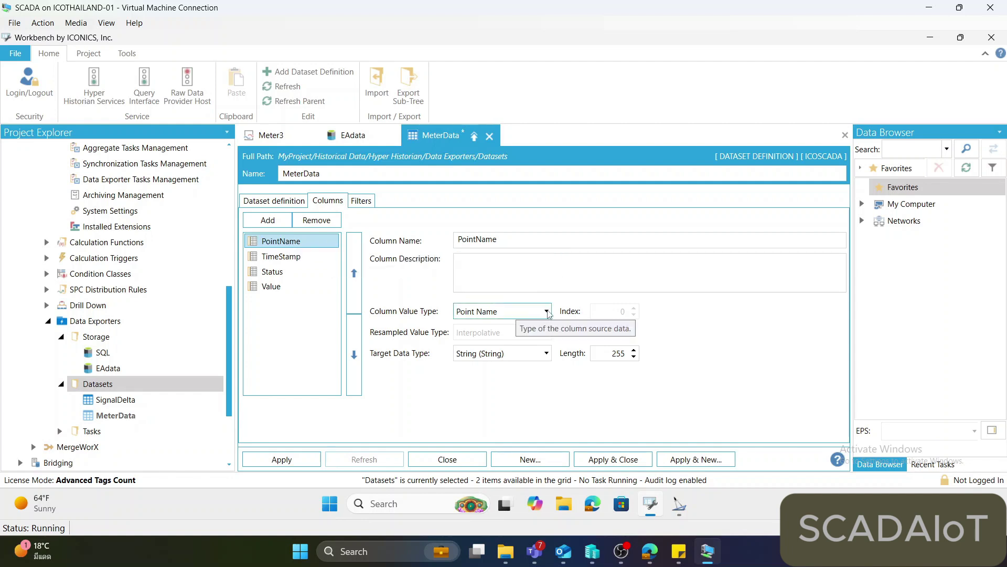
pyautogui.click(546, 313)
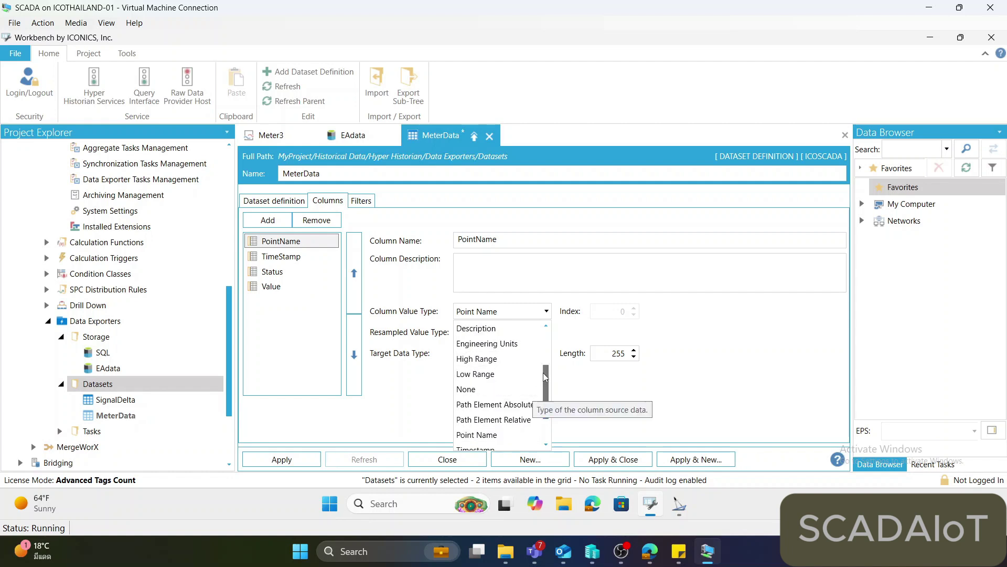
pyautogui.scroll(-1, 520, 389)
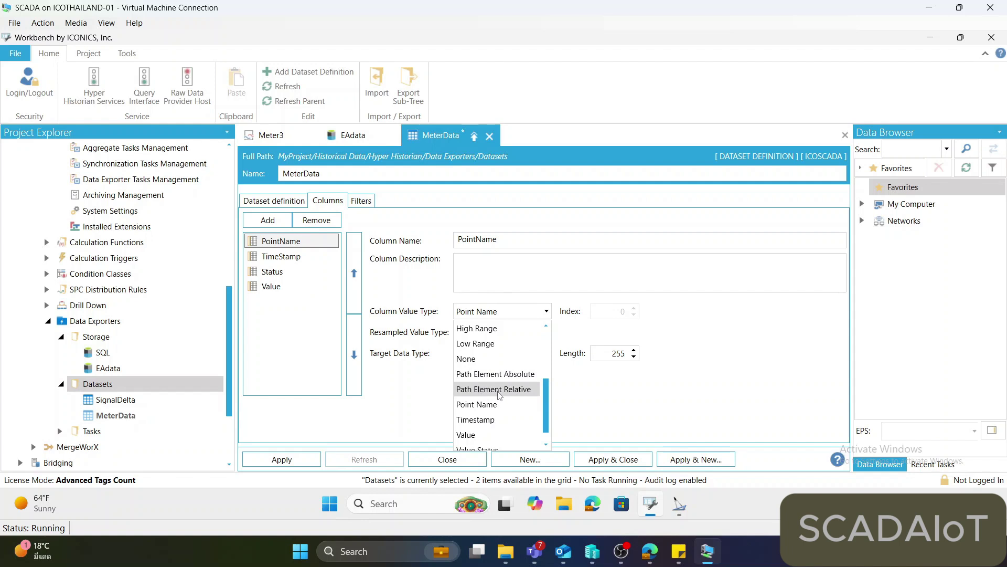
pyautogui.click(516, 390)
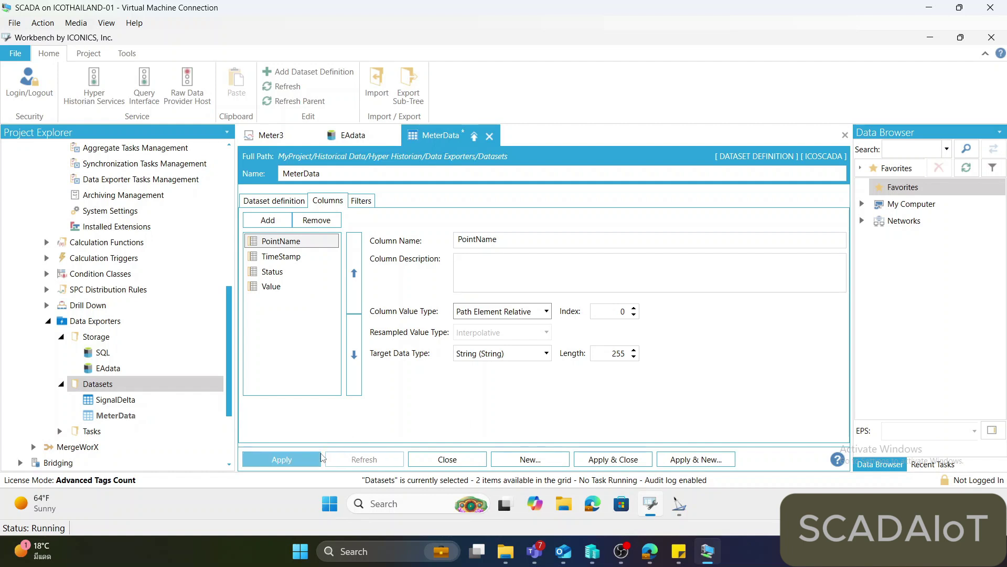
# Remove the Status column, leaving PointName, TimeStamp and Value.
pyautogui.click(293, 258)
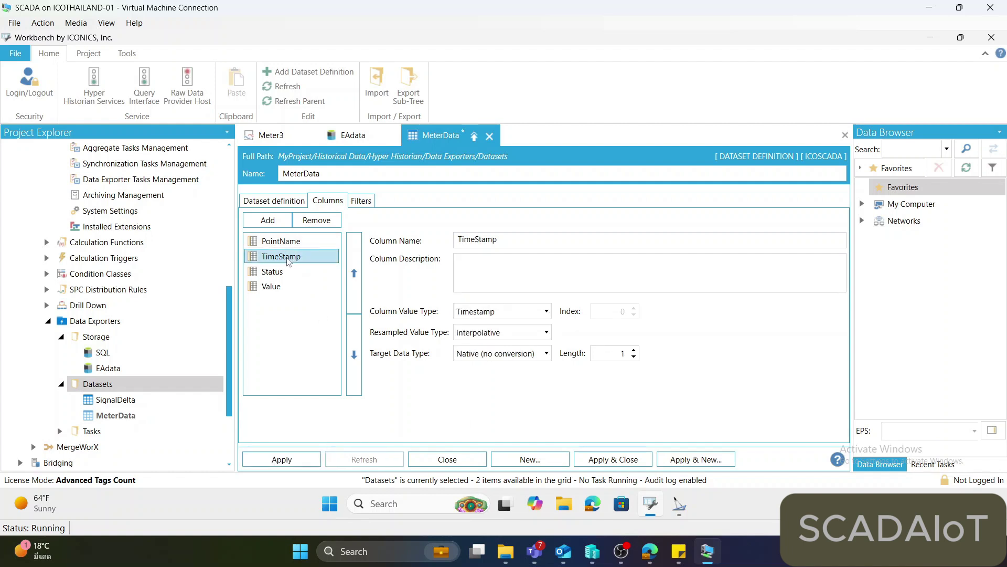
pyautogui.click(291, 273)
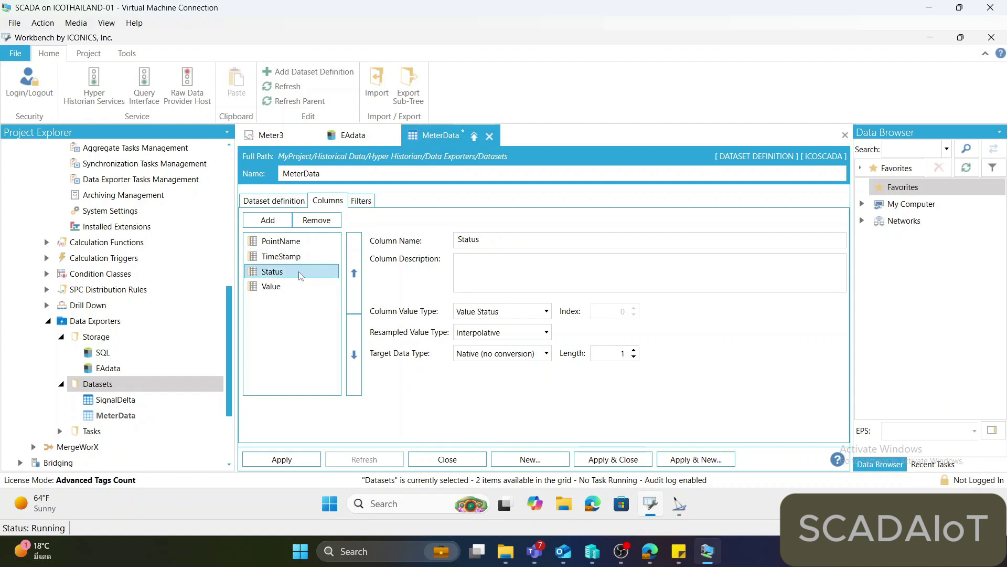
pyautogui.click(313, 227)
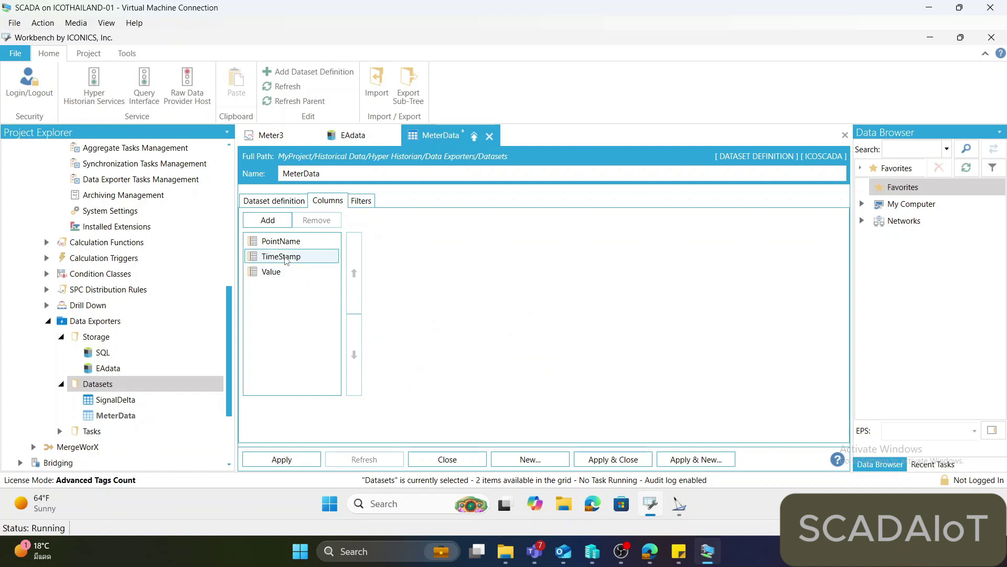
# Change the Value column's resampled value type from Interpolative to Delta.
pyautogui.click(287, 258)
pyautogui.click(286, 272)
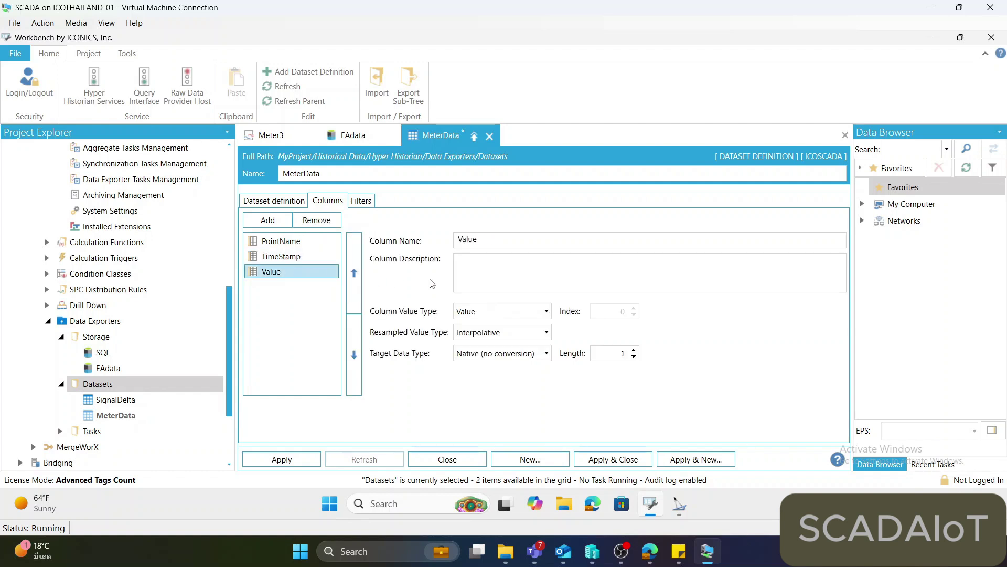
pyautogui.click(547, 312)
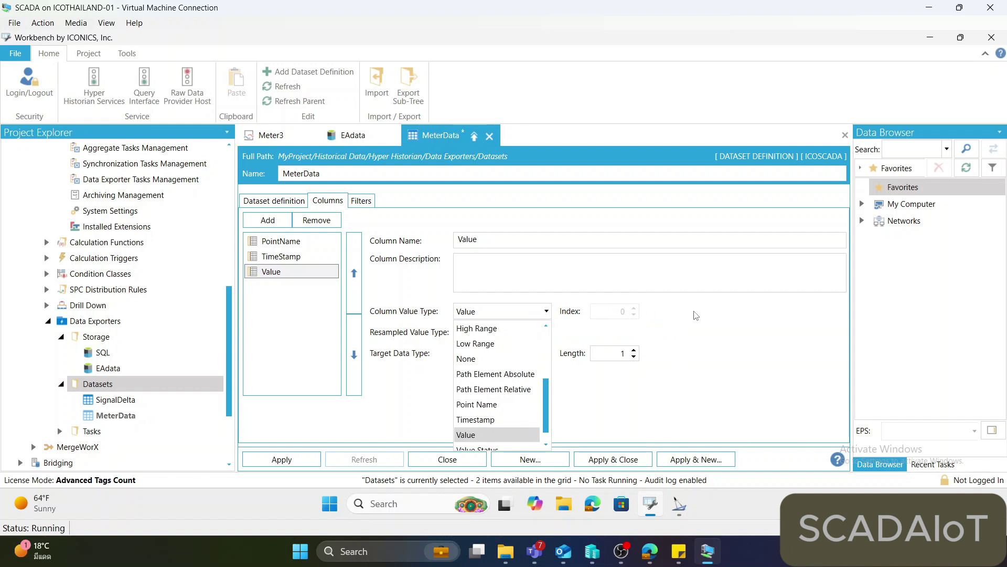
pyautogui.click(585, 315)
pyautogui.click(547, 311)
pyautogui.moveTo(550, 398); pyautogui.dragTo(550, 344)
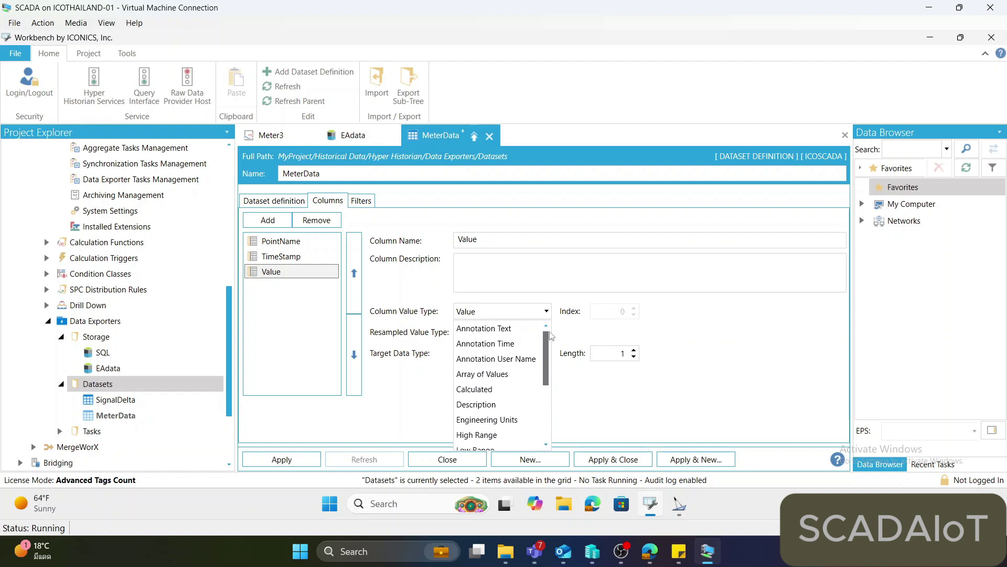
pyautogui.click(547, 332)
pyautogui.click(547, 332)
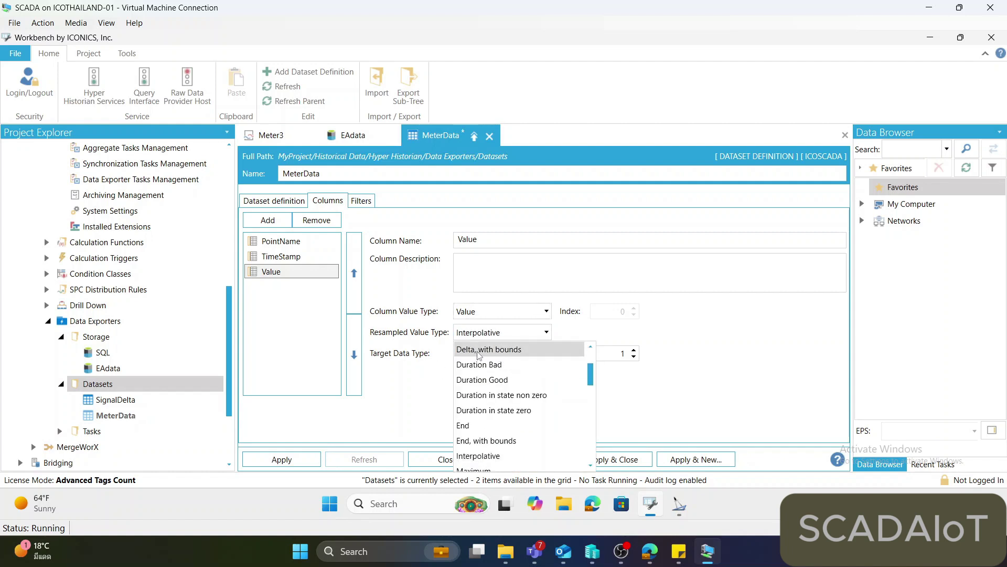
pyautogui.scroll(1, 485, 396)
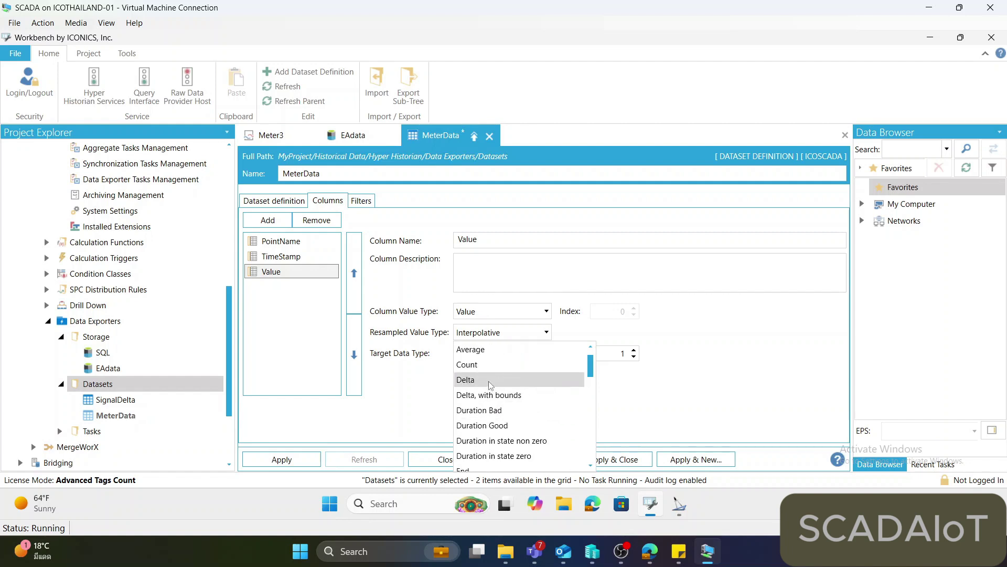
pyautogui.click(489, 385)
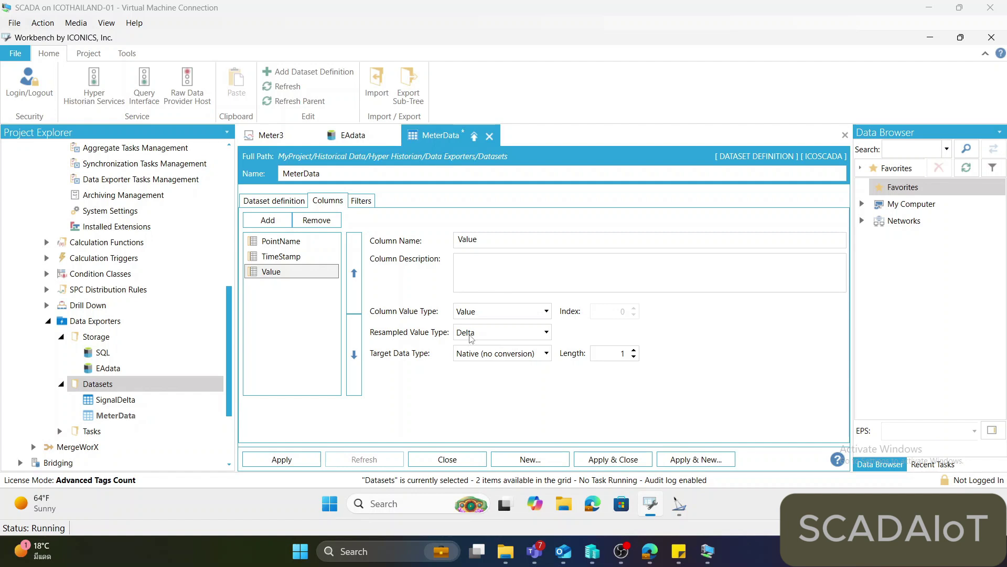
# Check MeterData's 15-minute period and January 3, 2025 resampling start, then return to the columns.
pyautogui.click(275, 203)
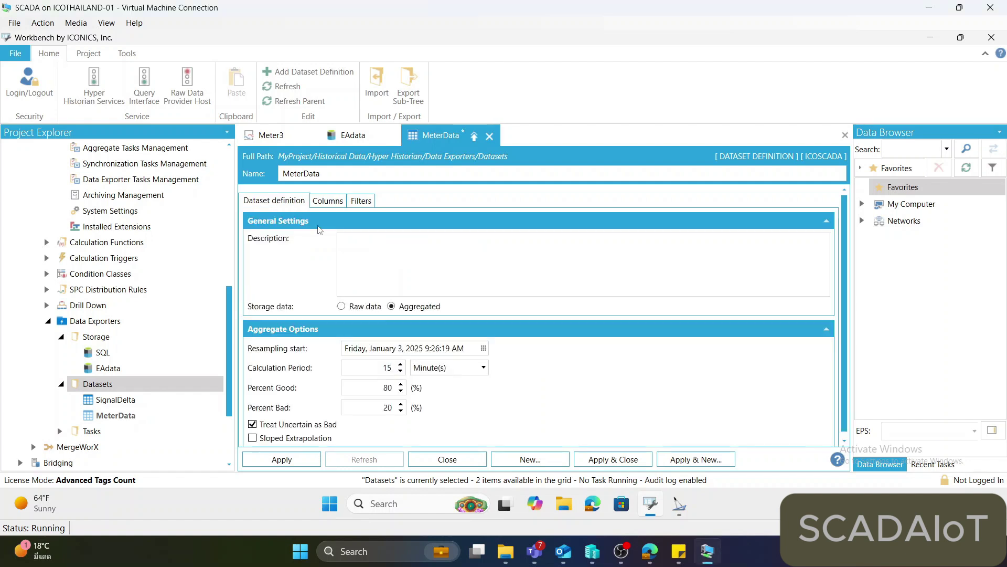
pyautogui.doubleClick(389, 369)
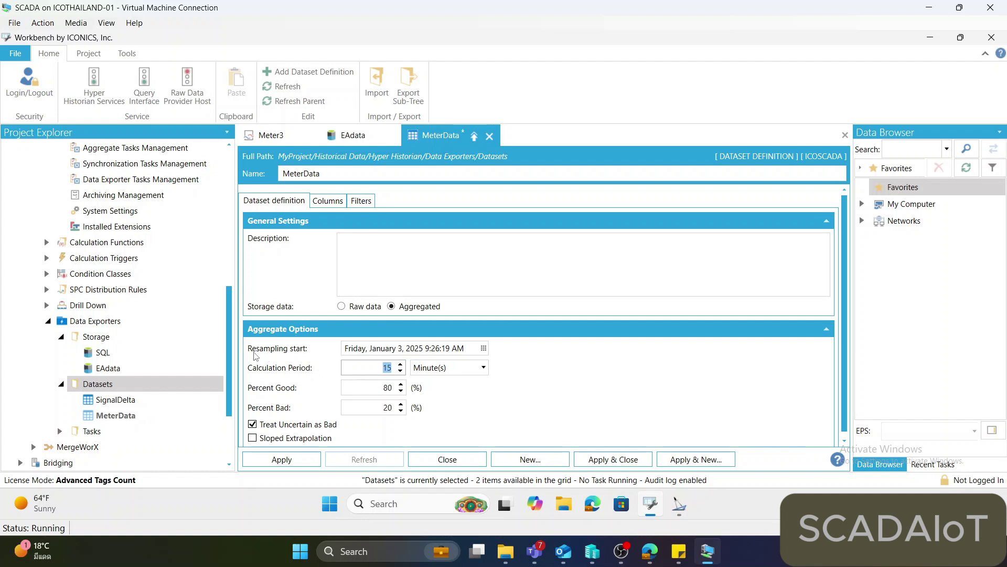
pyautogui.click(439, 349)
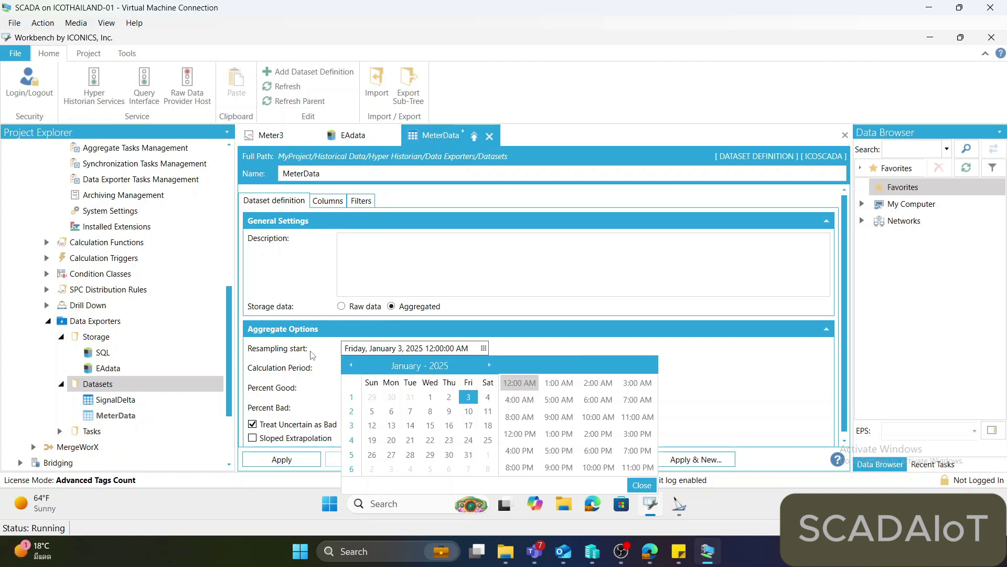
pyautogui.click(539, 355)
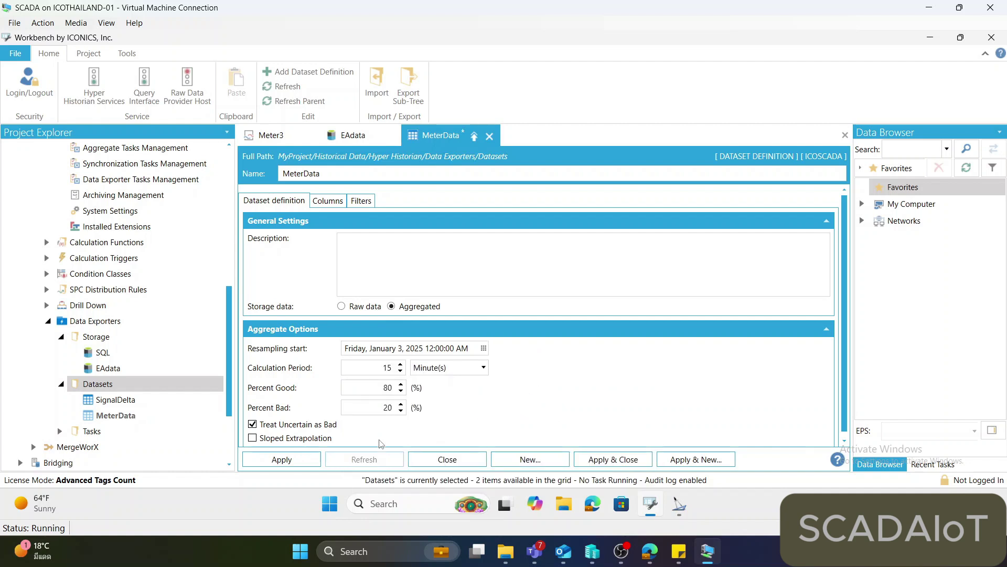
pyautogui.click(331, 202)
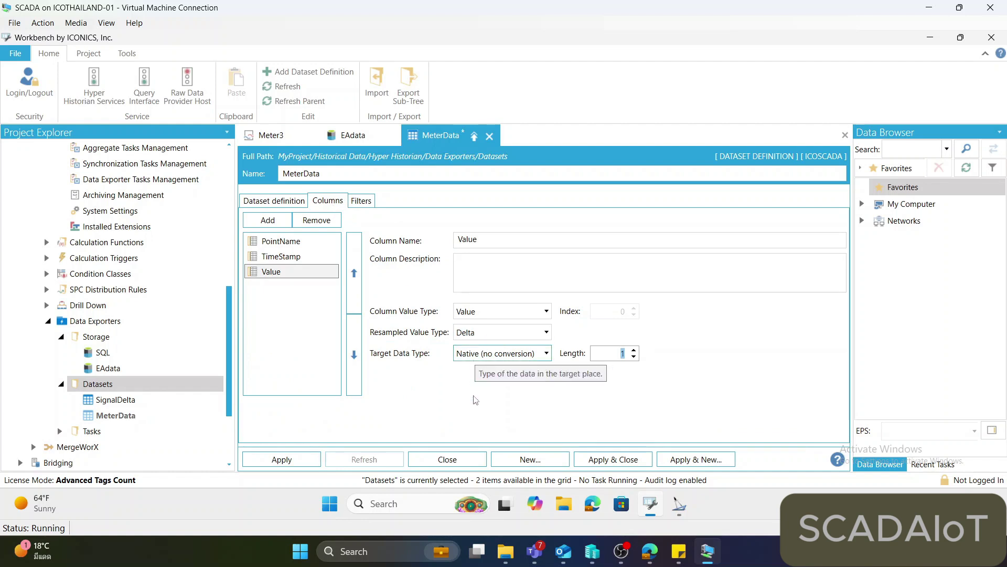
# Rename the third MeterData column from Value to Delta, apply it, and show the Filters tab.
pyautogui.click(733, 561)
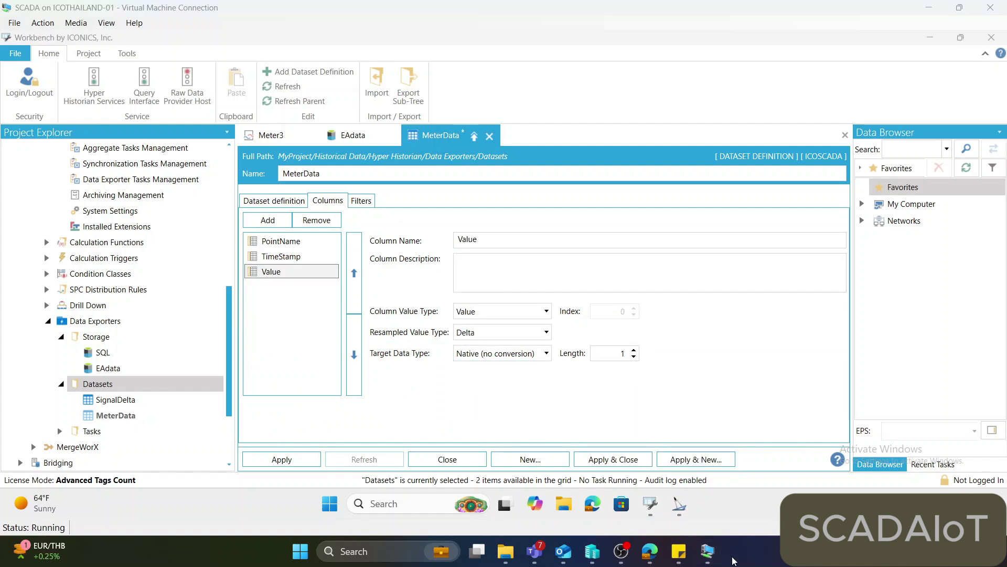
pyautogui.click(458, 241)
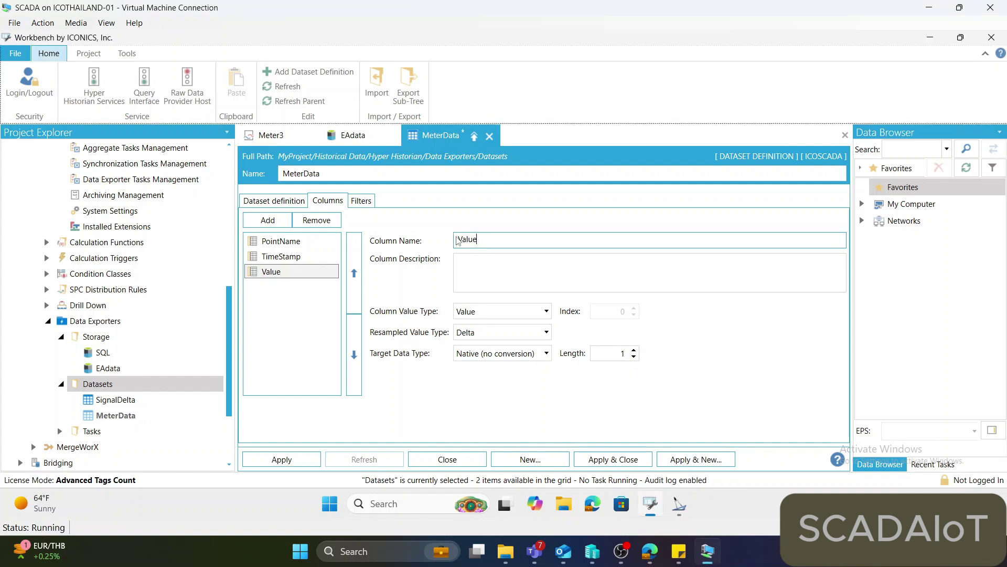
pyautogui.doubleClick(467, 239)
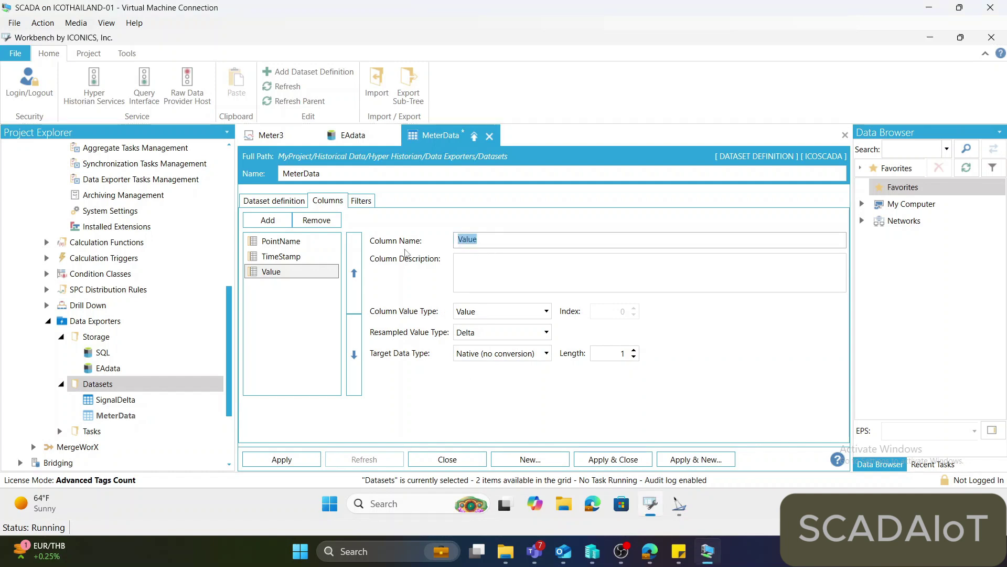
pyautogui.write('Delta')
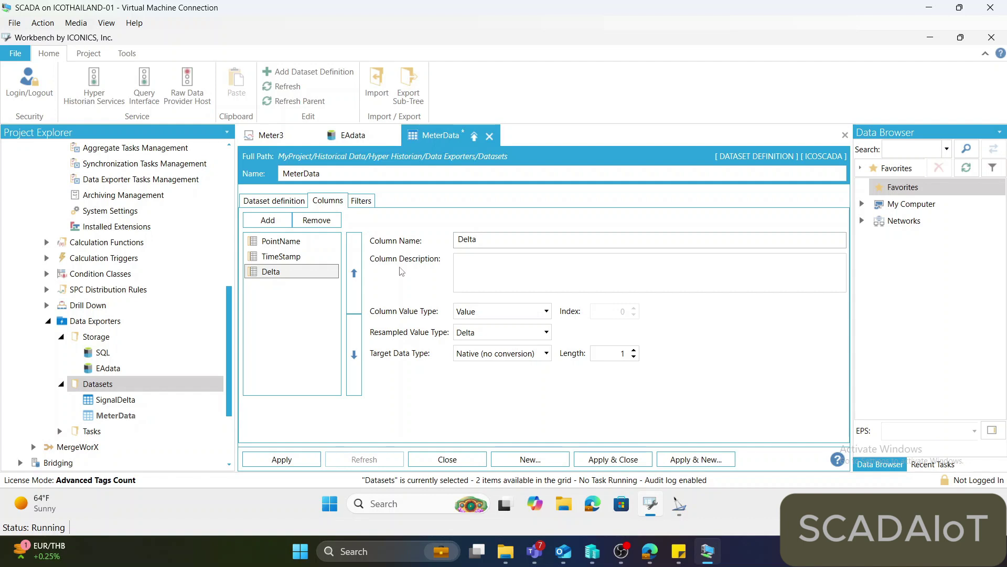
pyautogui.click(303, 457)
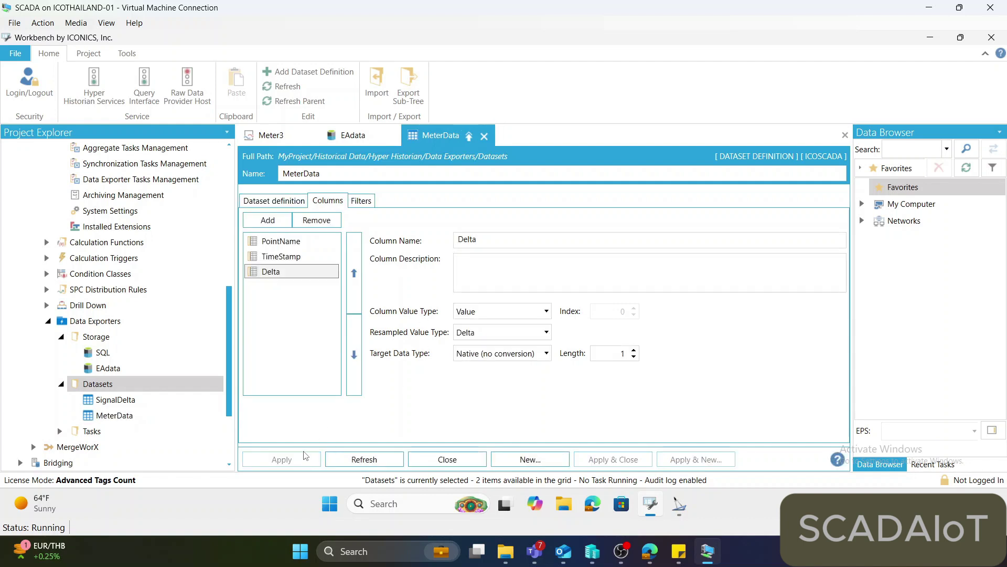
pyautogui.click(754, 562)
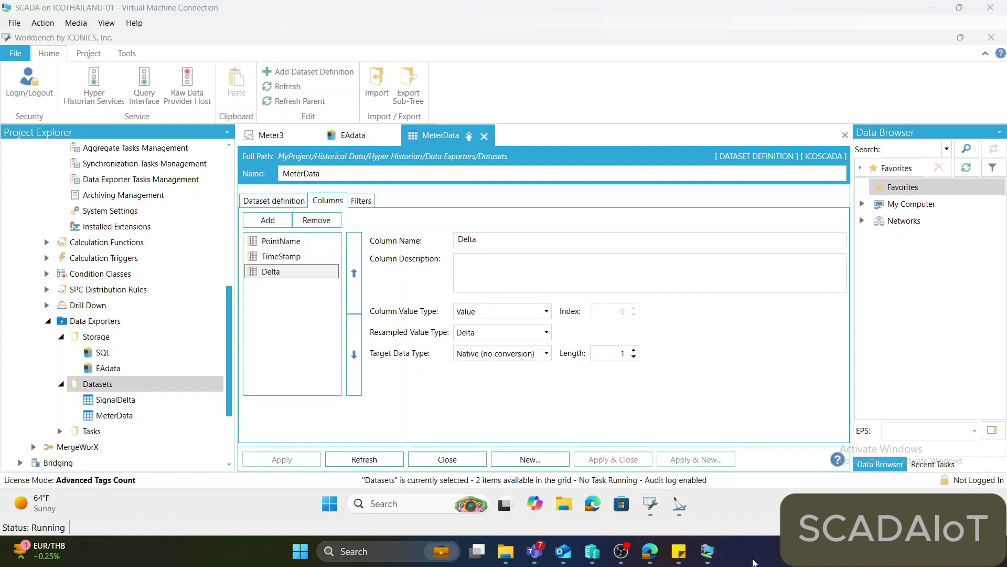
pyautogui.click(362, 201)
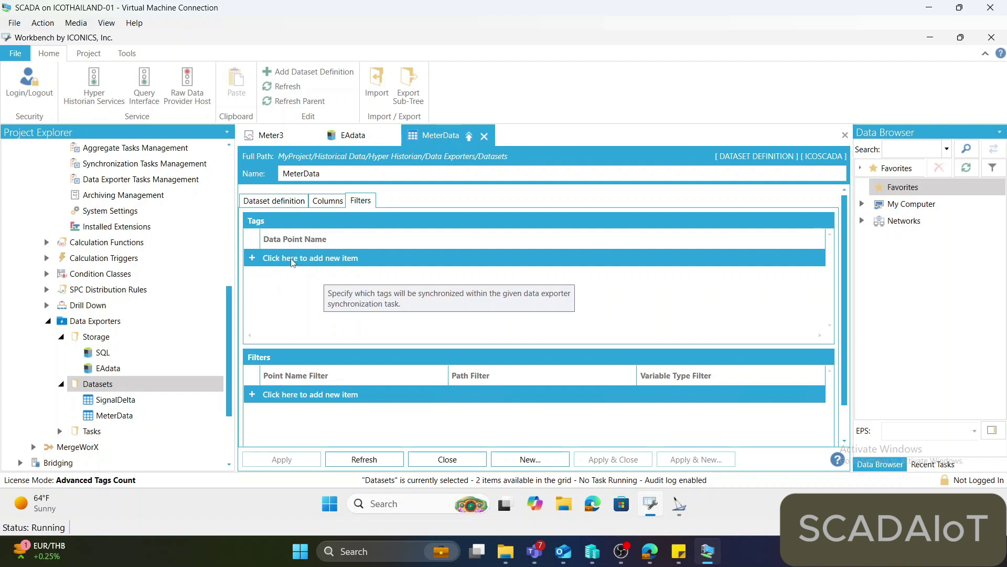
# Add a new empty data point row to the MeterData Tags list.
pyautogui.click(293, 260)
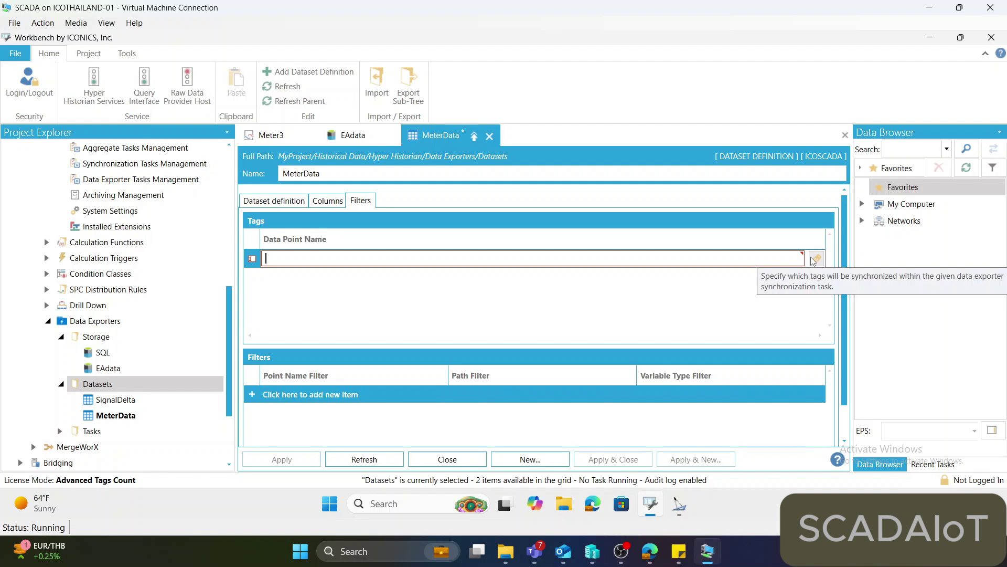
pyautogui.scroll(5, 223, 229)
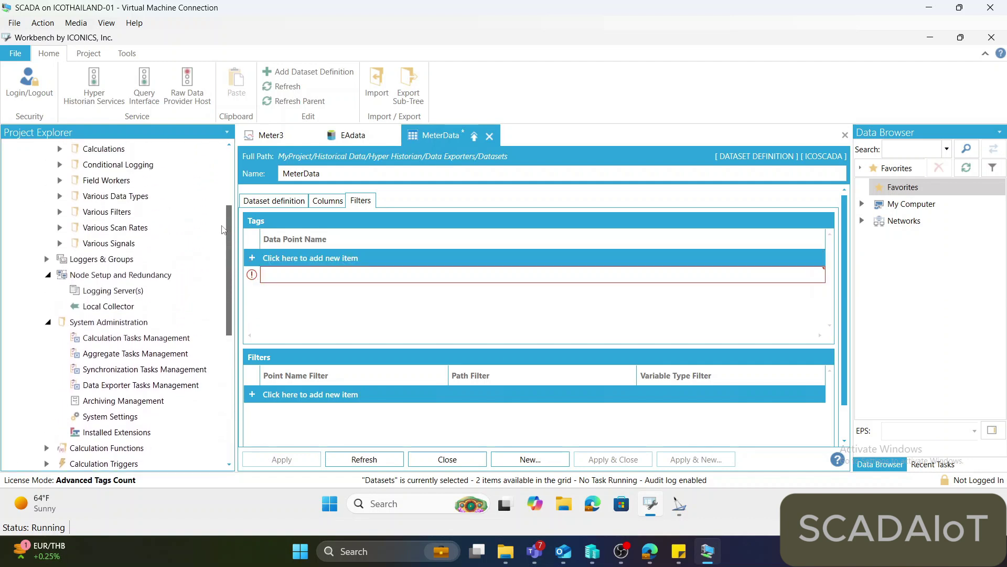
pyautogui.scroll(2, 223, 229)
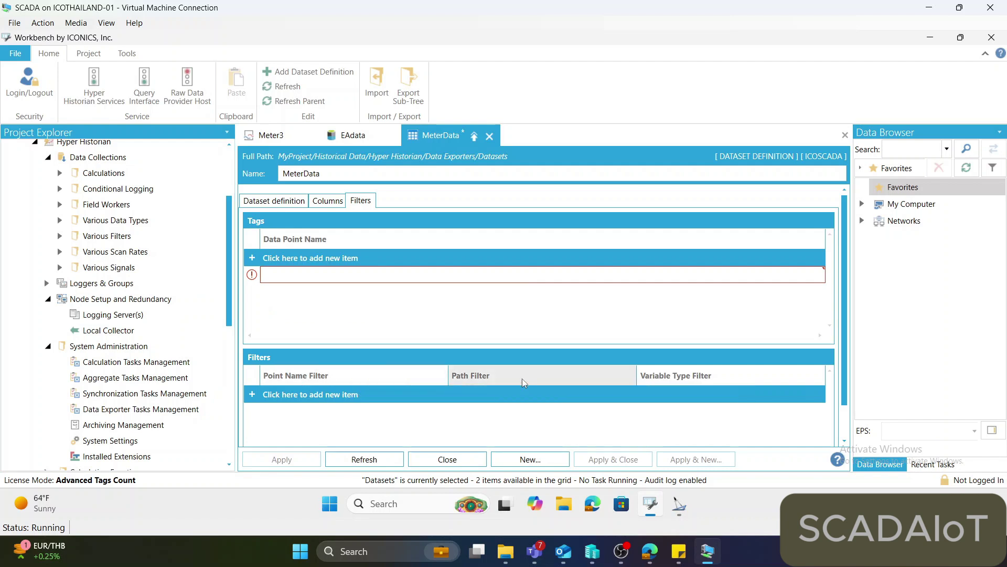
# Add a path filter row set to the Various Signals folder (Signals*).
pyautogui.click(497, 397)
pyautogui.press('Tab')
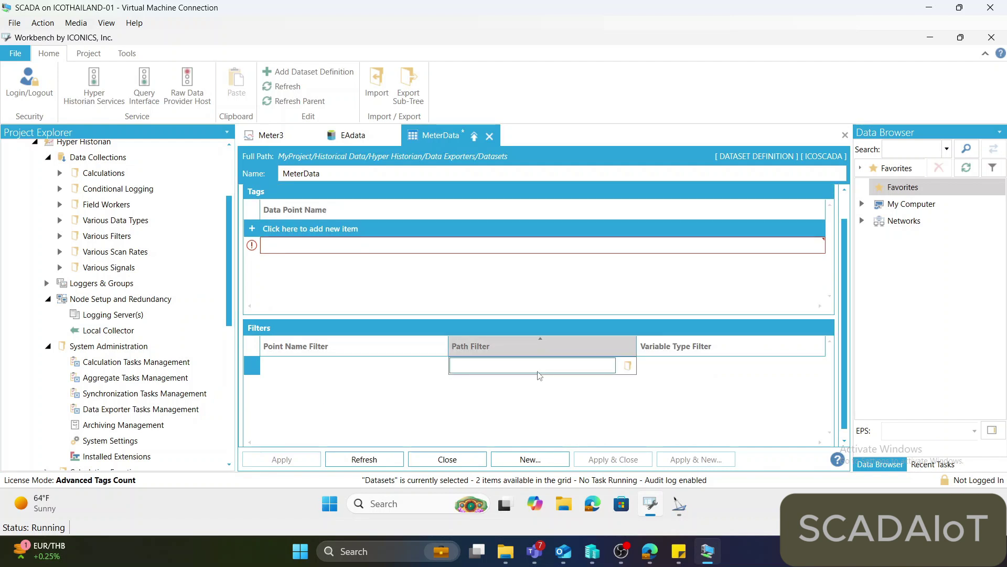
pyautogui.click(628, 366)
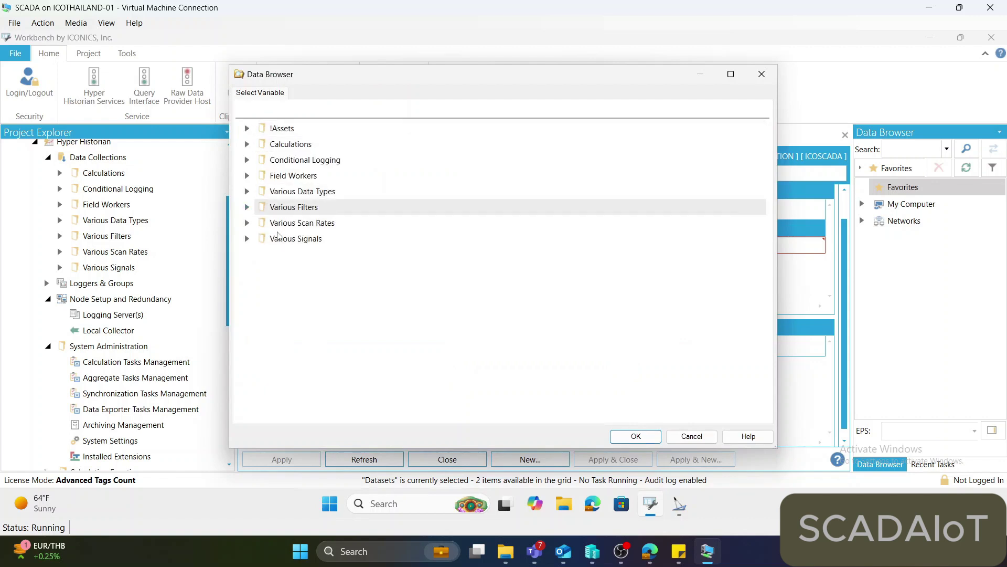
pyautogui.click(278, 237)
pyautogui.click(629, 437)
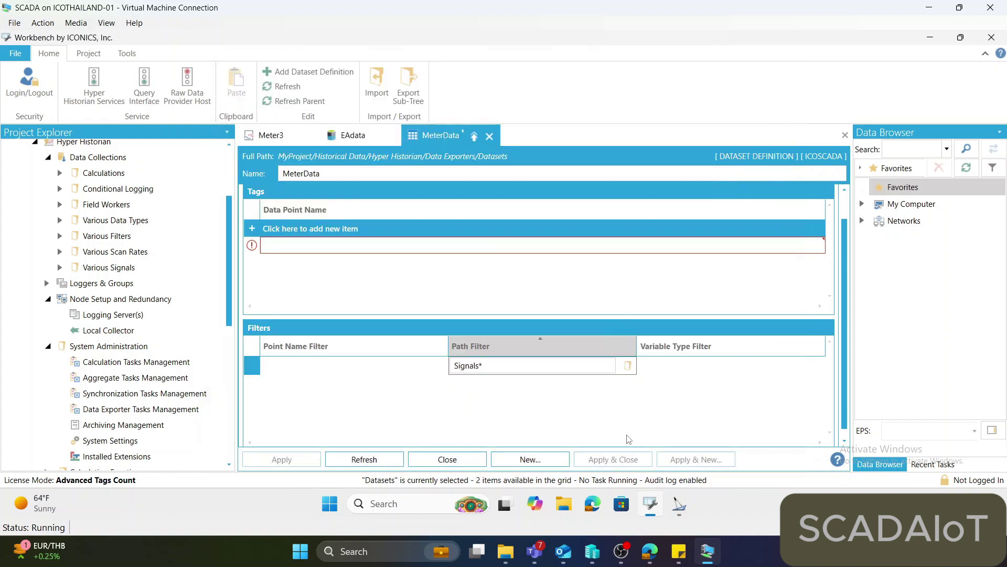
pyautogui.click(605, 410)
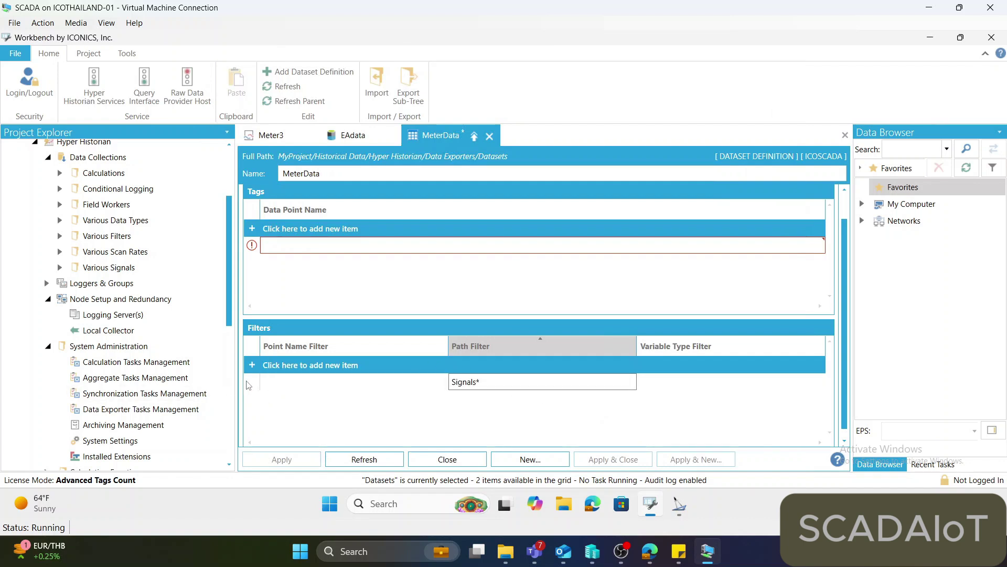
# Set the empty tag row to data:Signals.Meter1 from the Various Signals folder.
pyautogui.click(270, 247)
pyautogui.click(817, 247)
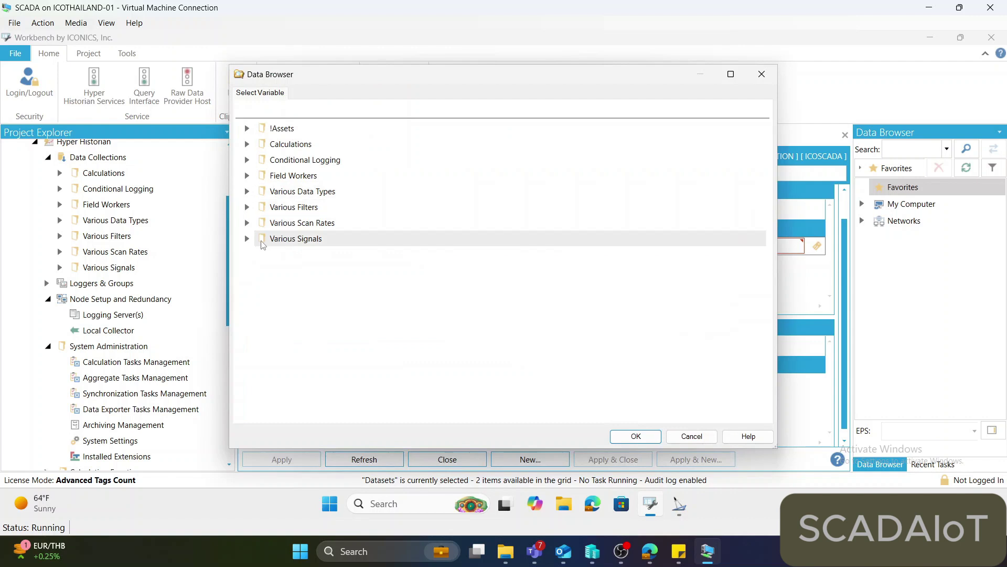
pyautogui.click(248, 238)
pyautogui.click(304, 256)
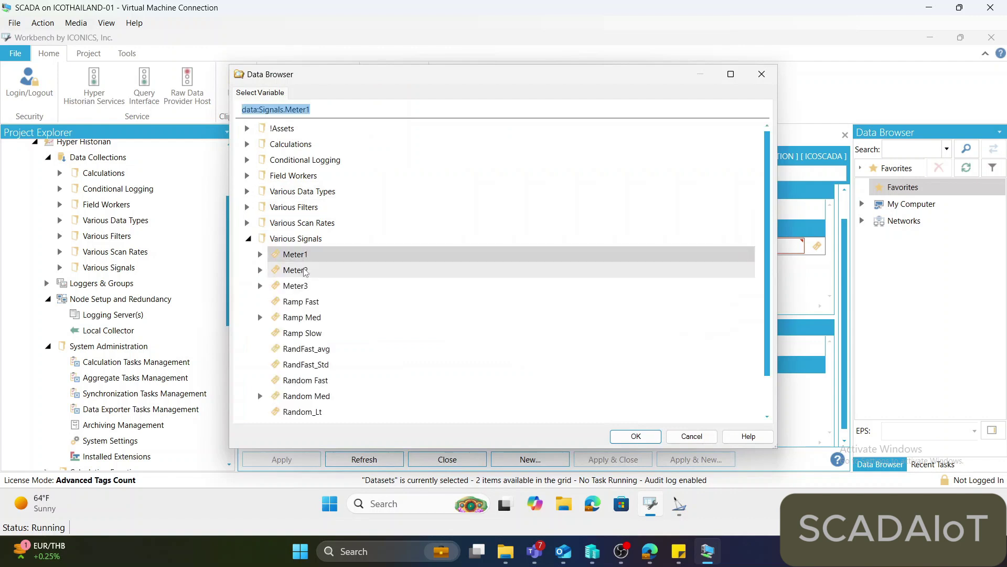
pyautogui.click(636, 436)
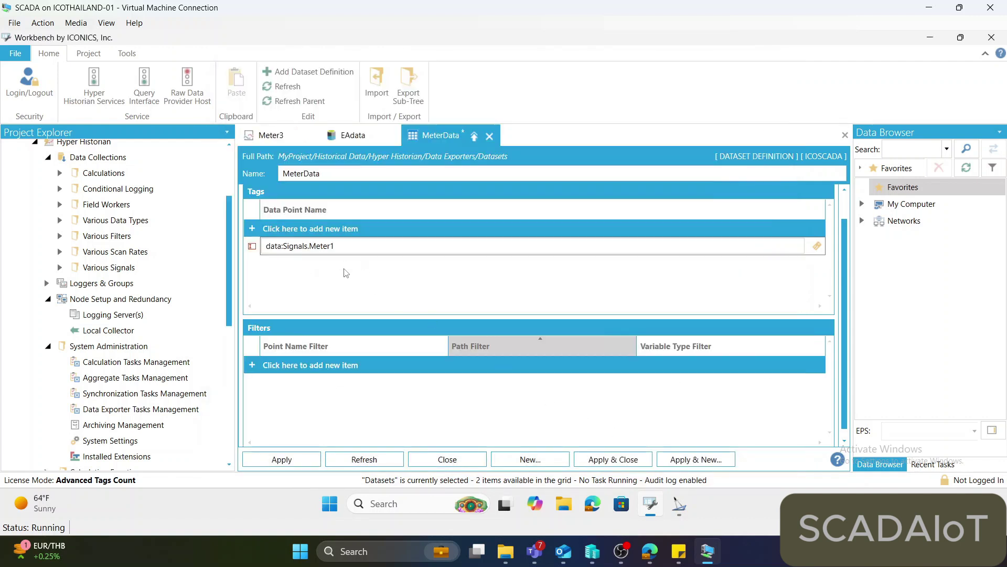
# Add a second tag row for data:Signals.Meter2.
pyautogui.click(329, 231)
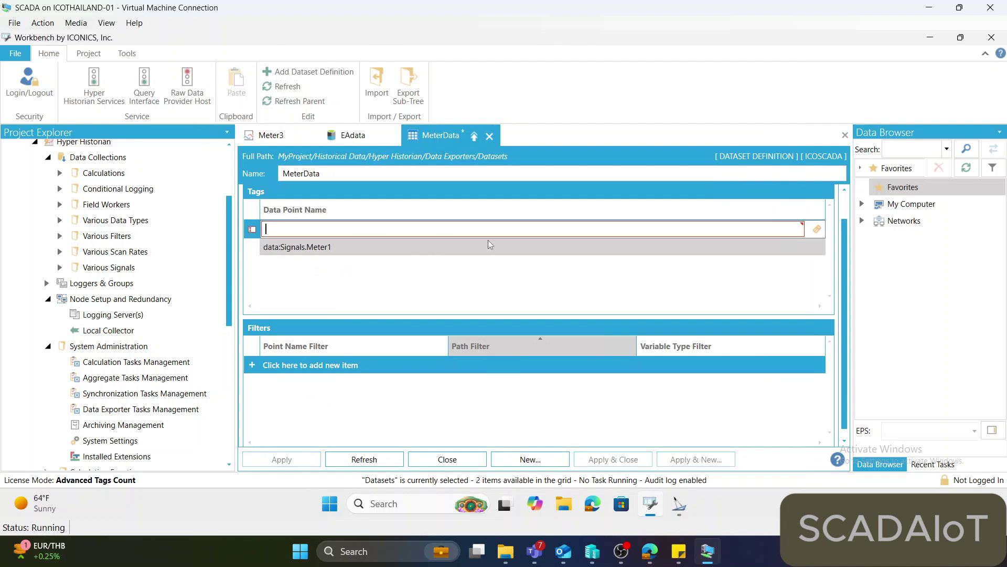
pyautogui.click(817, 229)
pyautogui.click(246, 239)
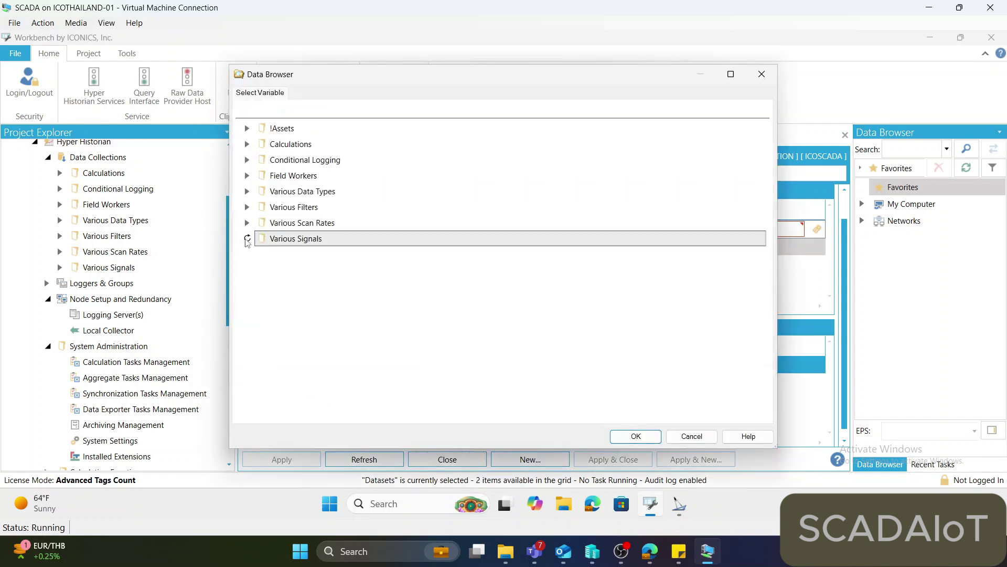
pyautogui.click(295, 270)
pyautogui.click(636, 436)
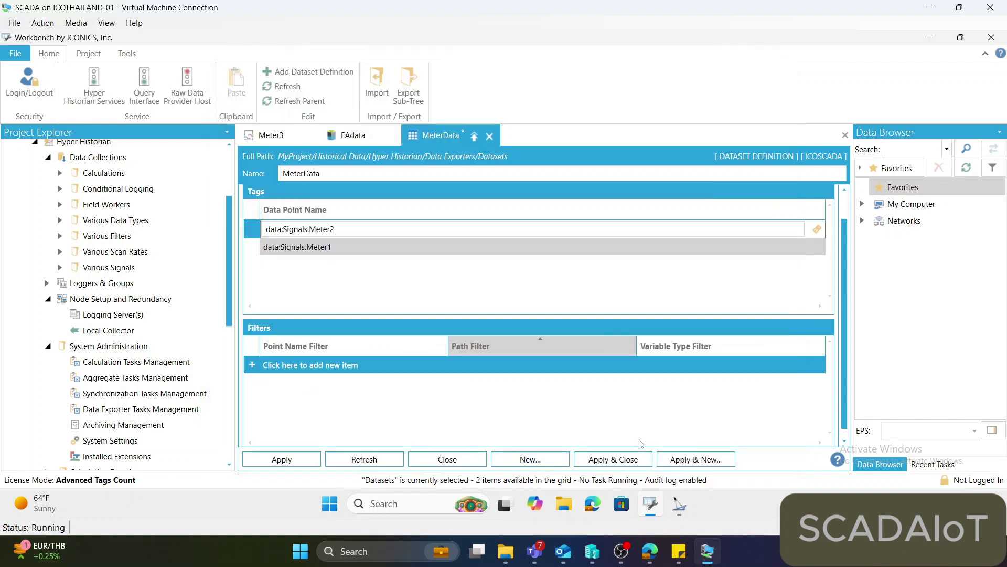
pyautogui.press('Return')
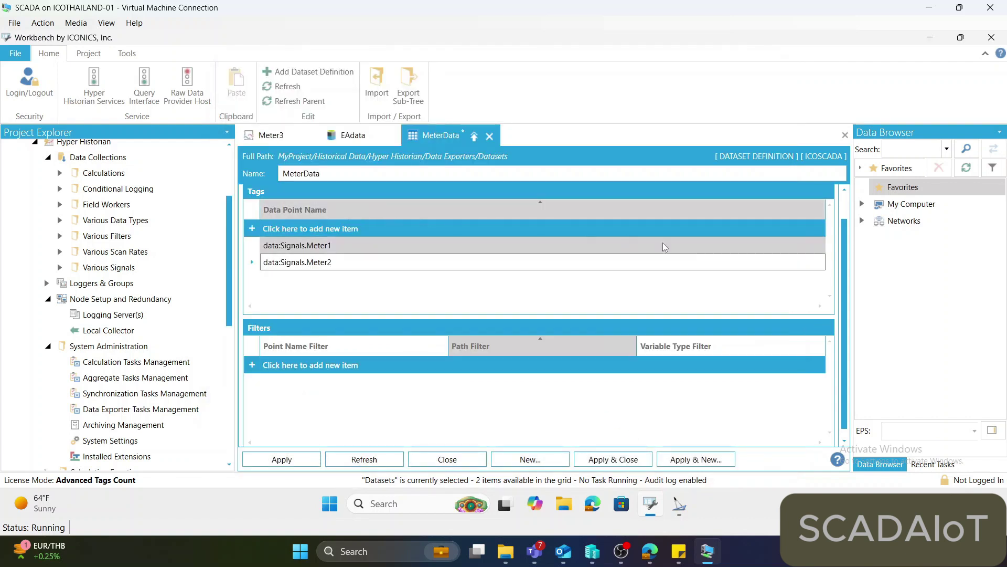
# Add a third tag row for data:Signals.Meter3.
pyautogui.click(403, 228)
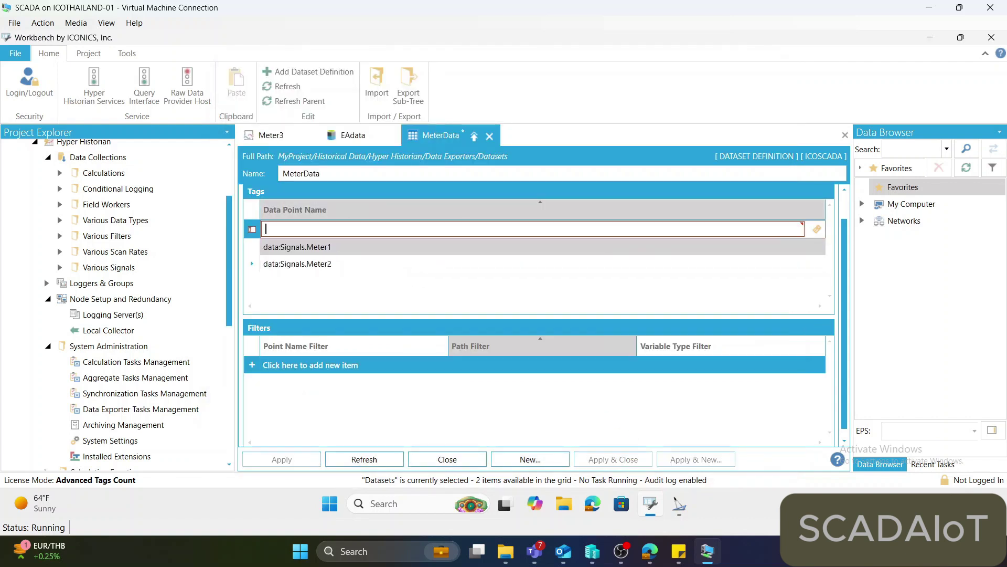
pyautogui.click(817, 229)
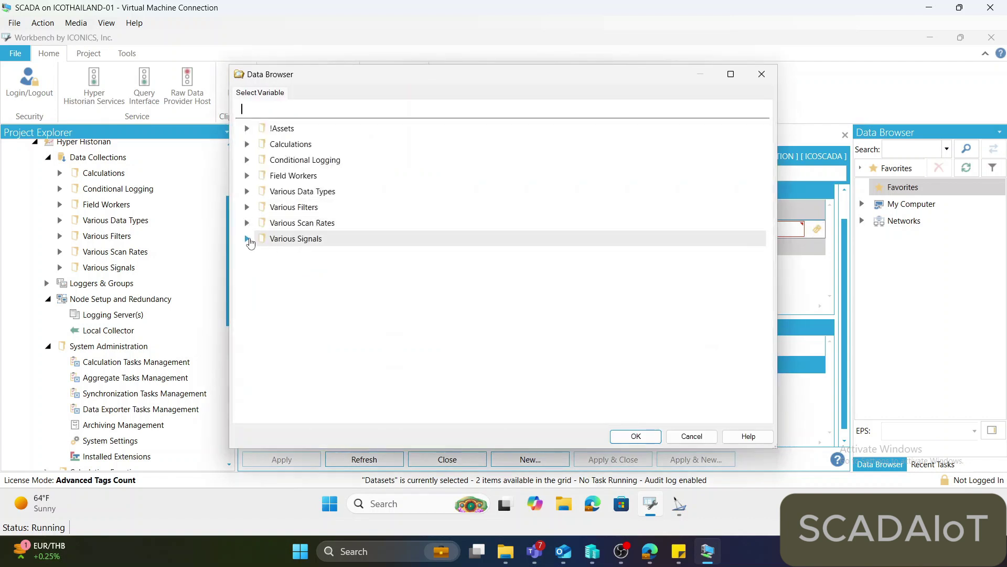
pyautogui.click(247, 239)
pyautogui.click(295, 286)
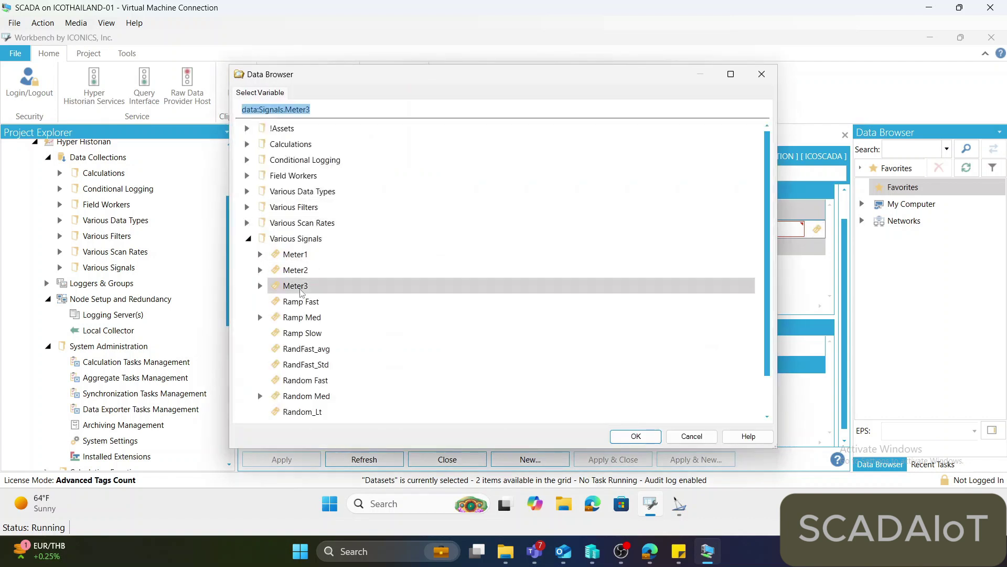
pyautogui.click(633, 443)
pyautogui.click(435, 289)
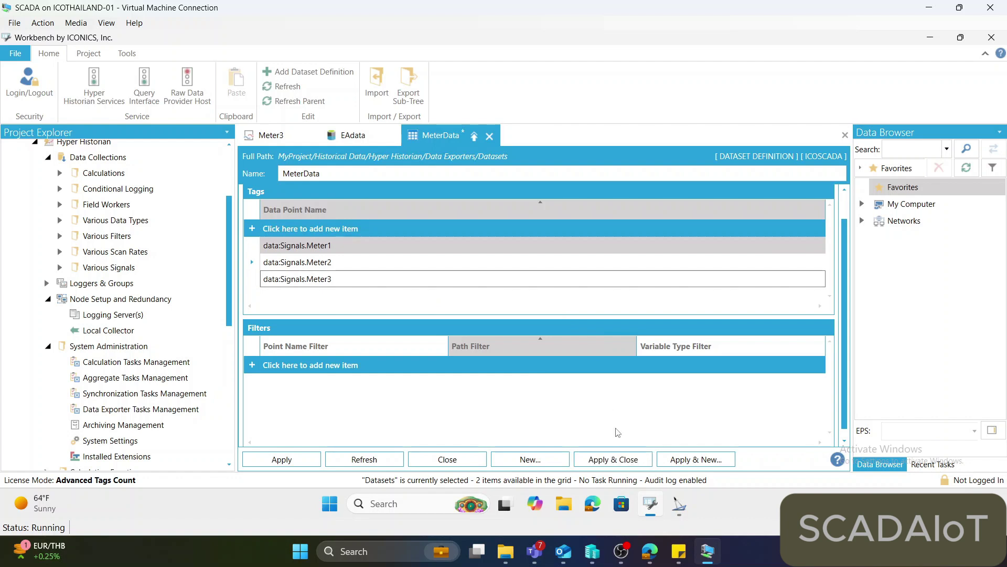